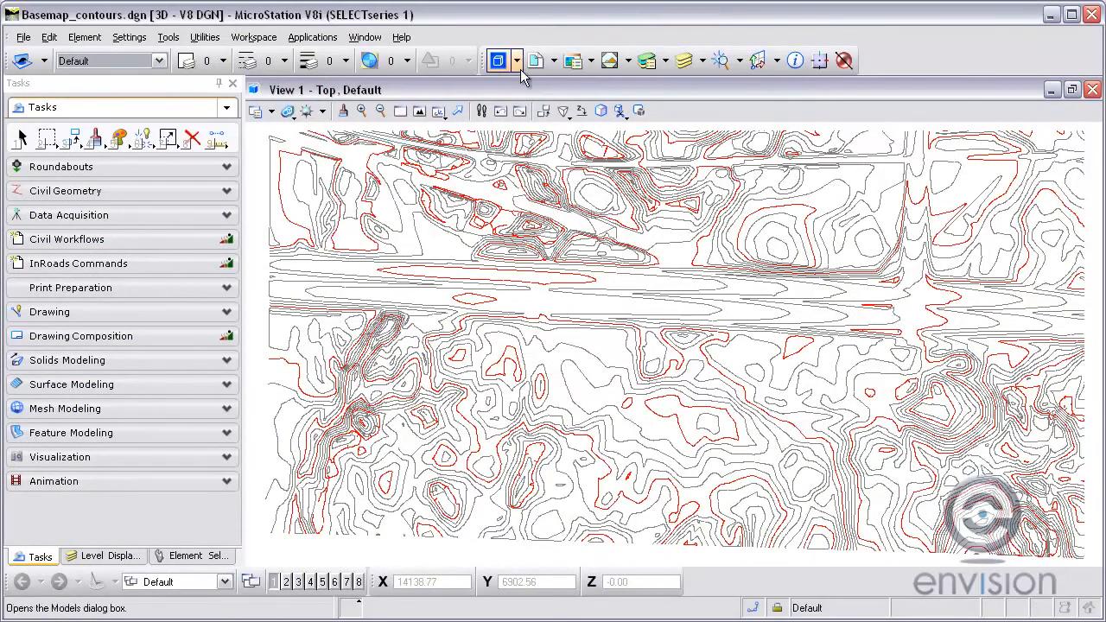
# Step: Check the attached Contours.dwg reference and select all contour lines in the view
pyautogui.click(554, 62)
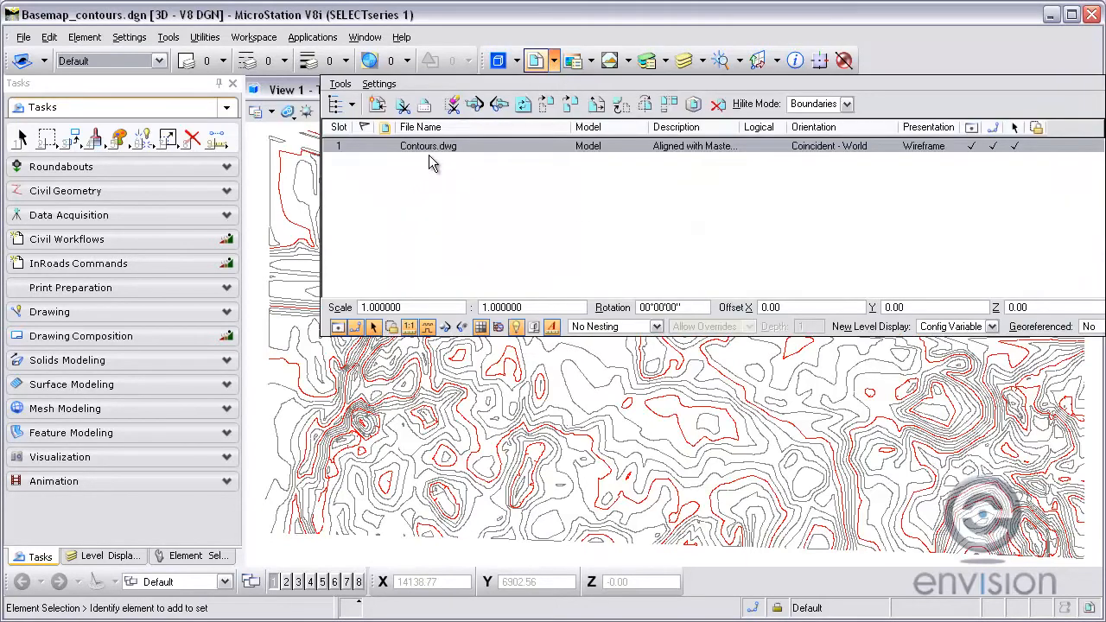
pyautogui.click(253, 199)
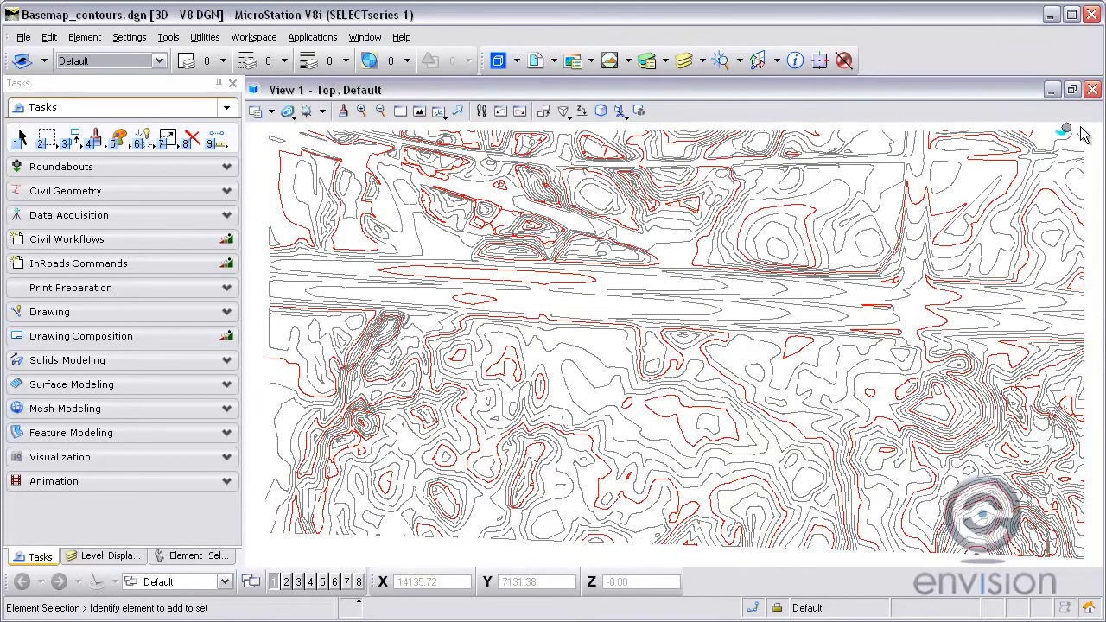
pyautogui.moveTo(1093, 130); pyautogui.dragTo(257, 562)
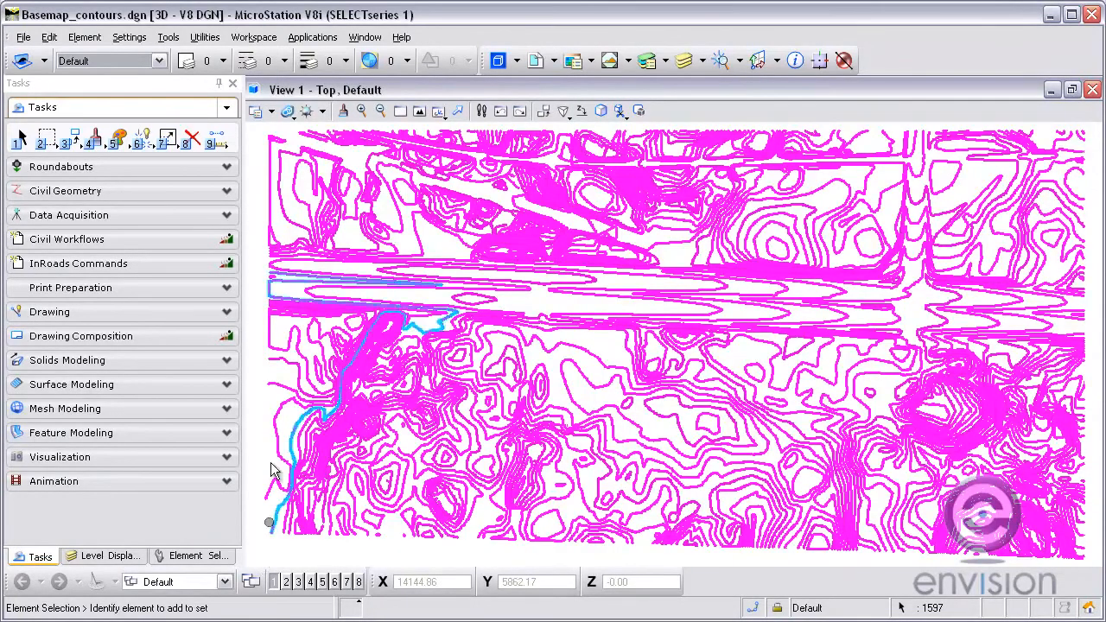
# Step: Start an InRoads surface import from graphics and name the surface Existing, keeping the element elevations
pyautogui.click(159, 265)
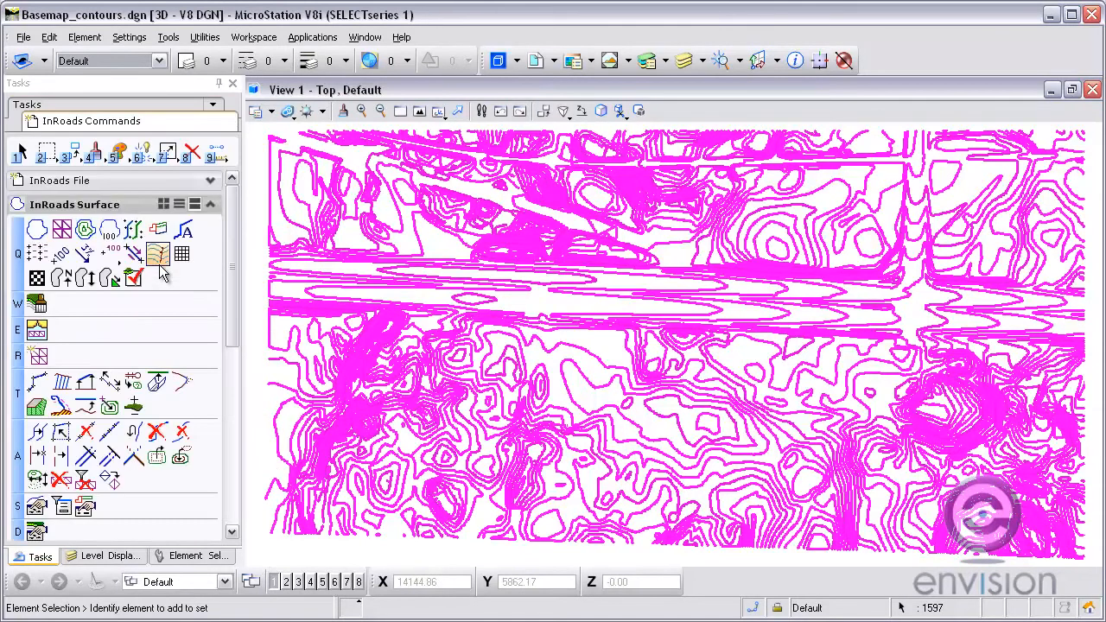
pyautogui.click(91, 182)
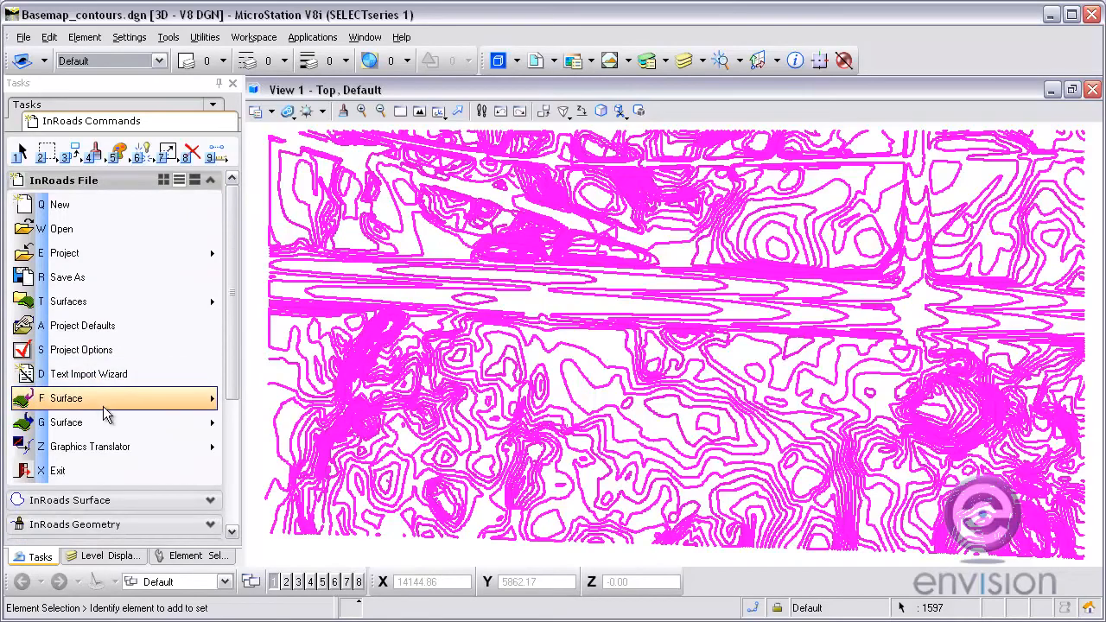
pyautogui.click(103, 398)
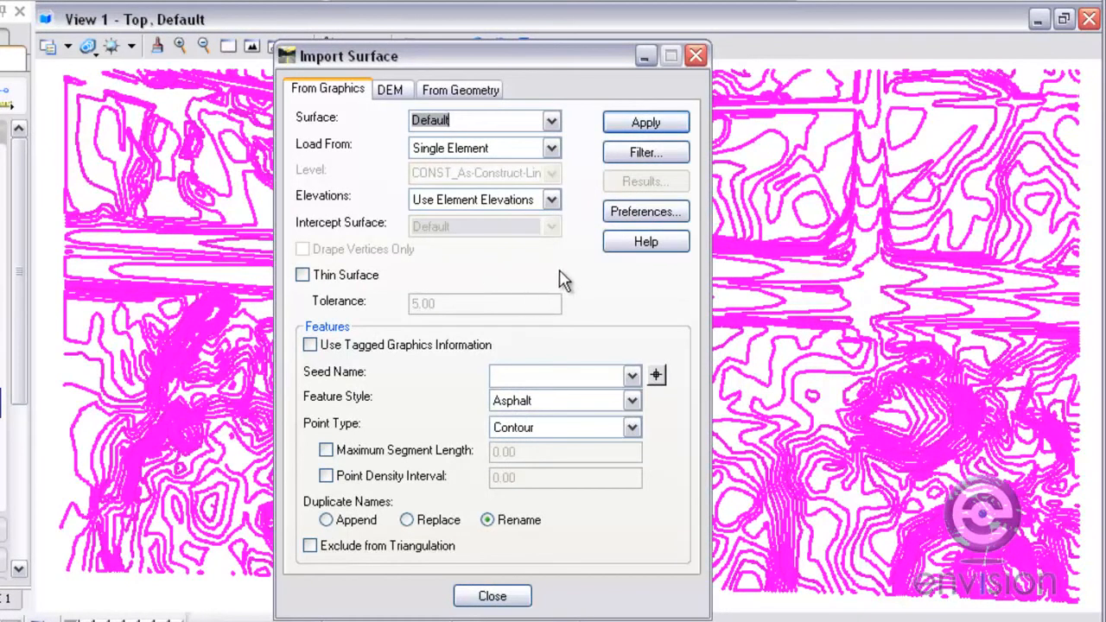
pyautogui.write('Existing')
pyautogui.press('Tab')
pyautogui.press('Tab')
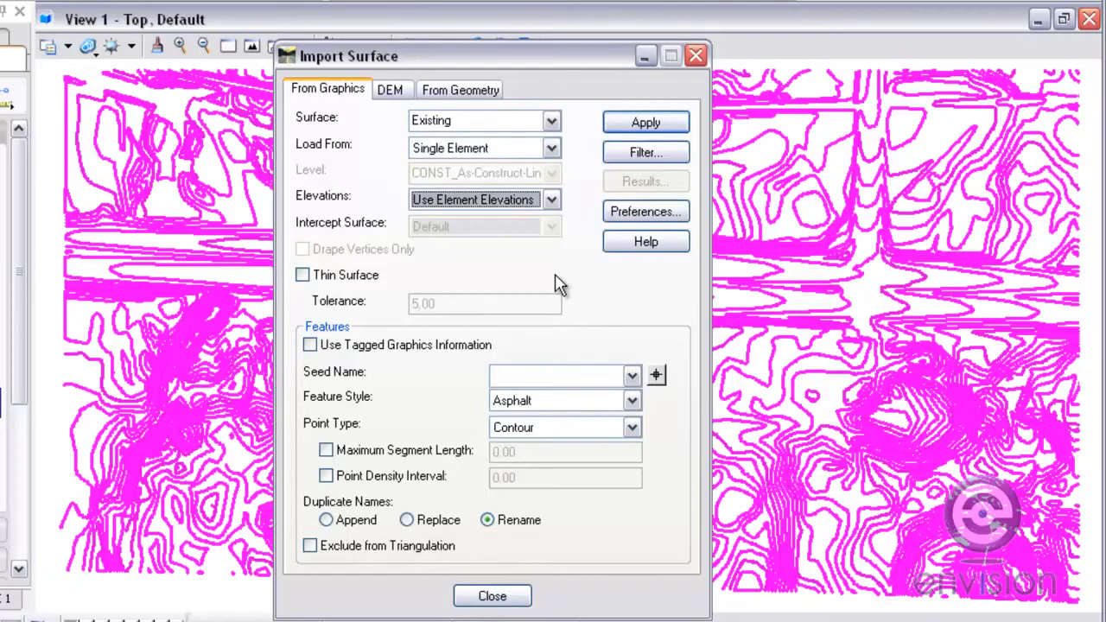
pyautogui.press('Tab')
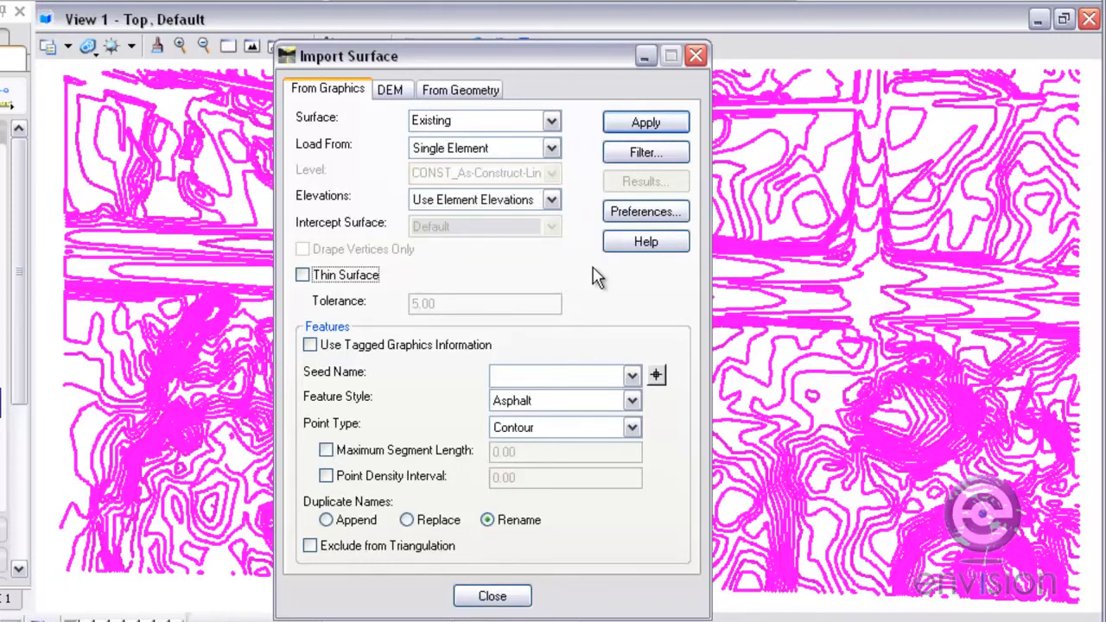
# Step: Set the import's seed name to Contou1 and both its feature style and point type to Contour
pyautogui.press('Tab')
pyautogui.press('Tab')
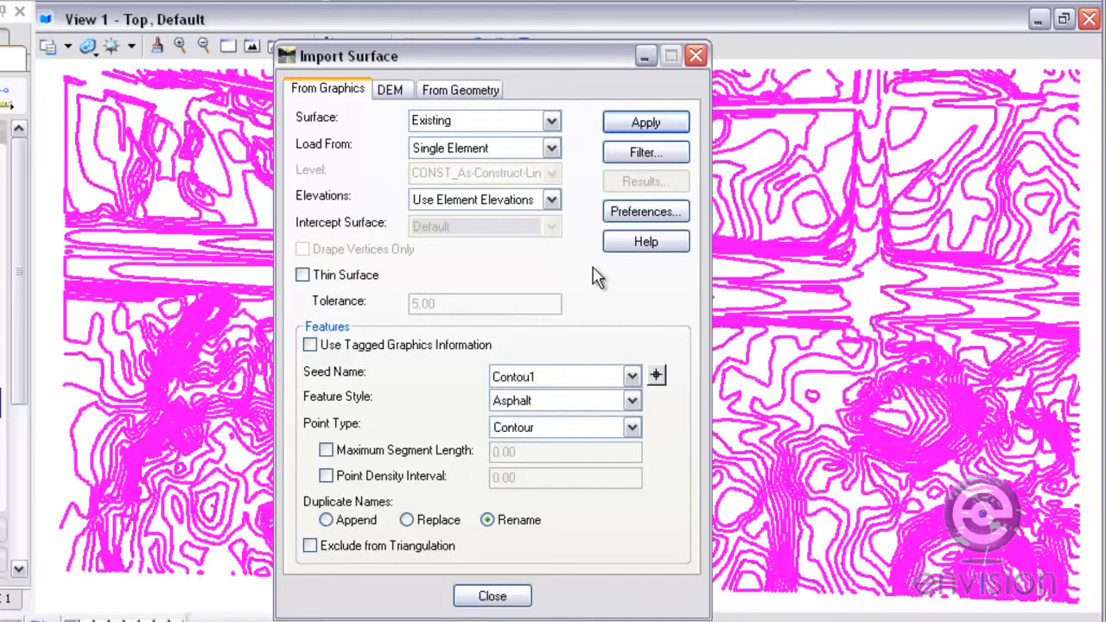
pyautogui.press('Tab')
pyautogui.press('c')
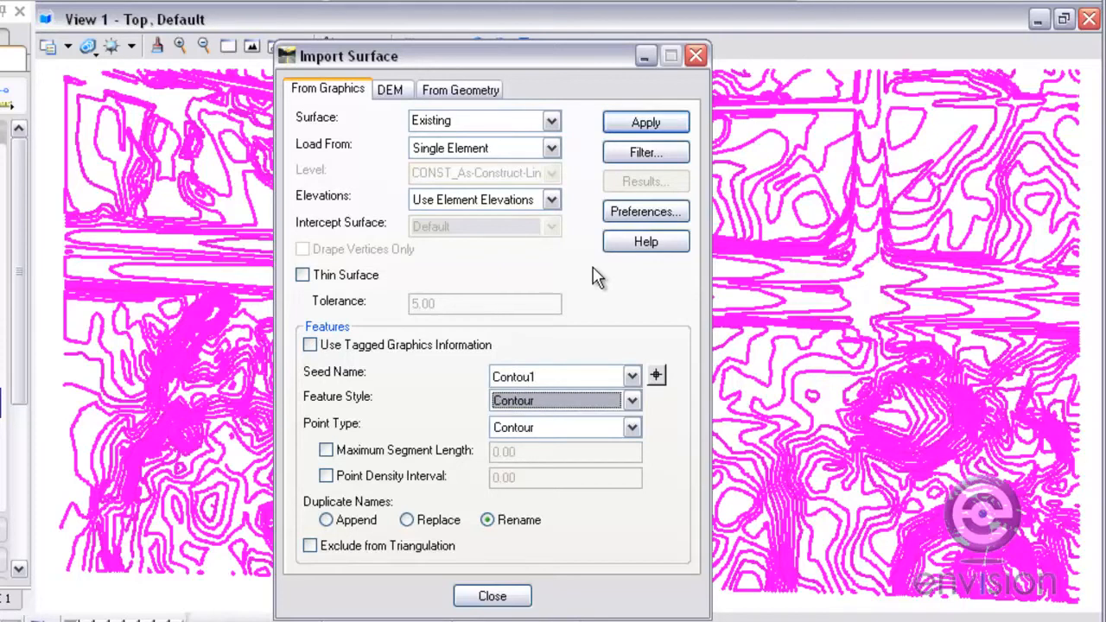
pyautogui.press('Tab')
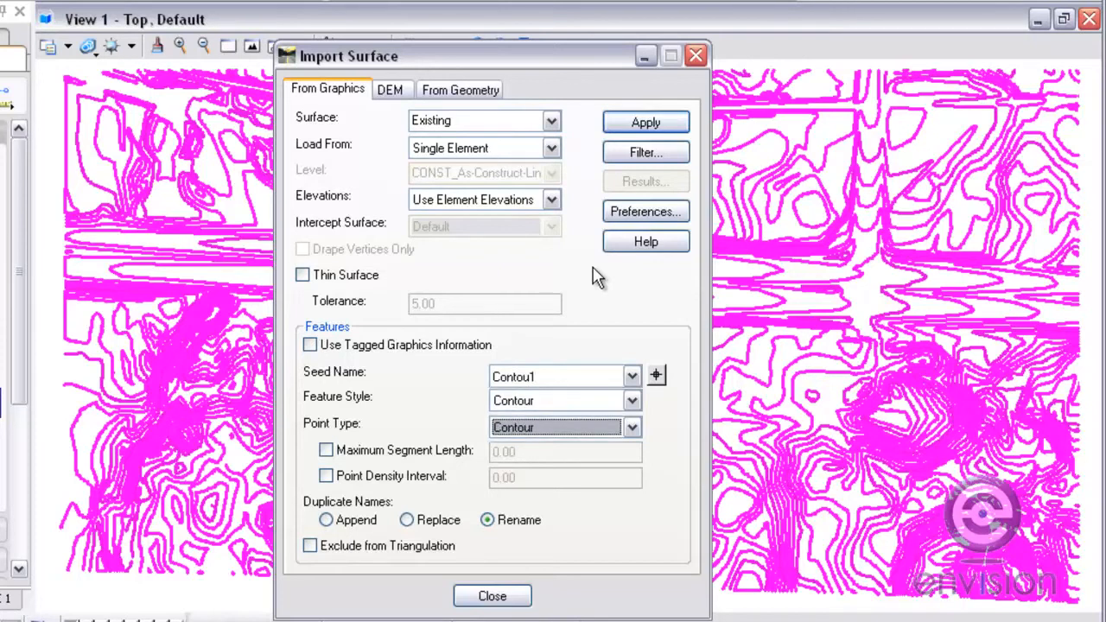
pyautogui.click(632, 428)
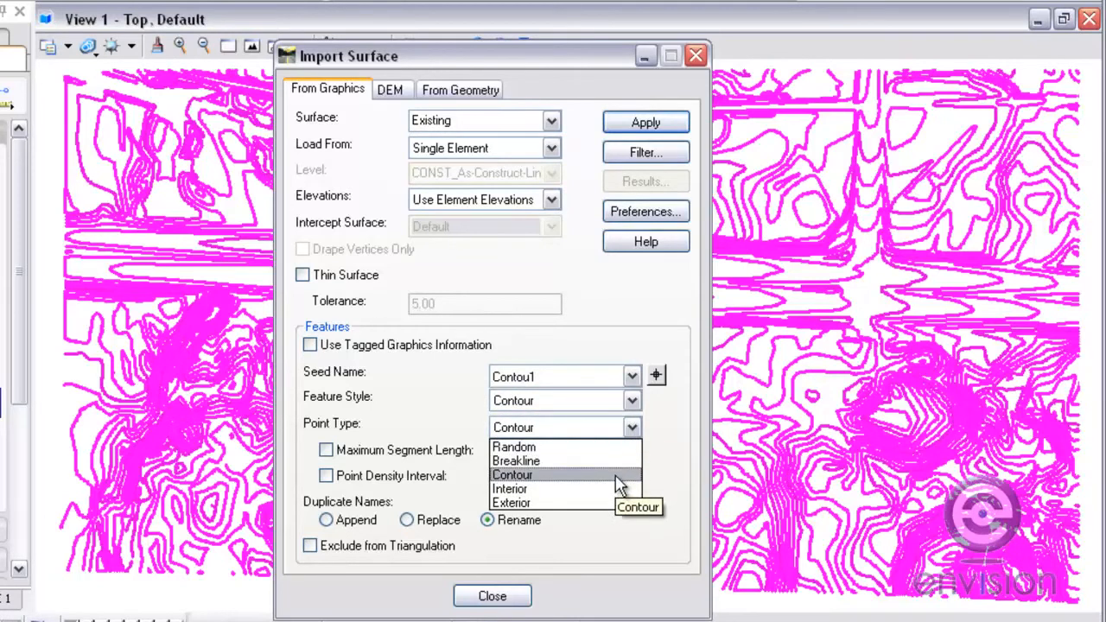
pyautogui.click(619, 477)
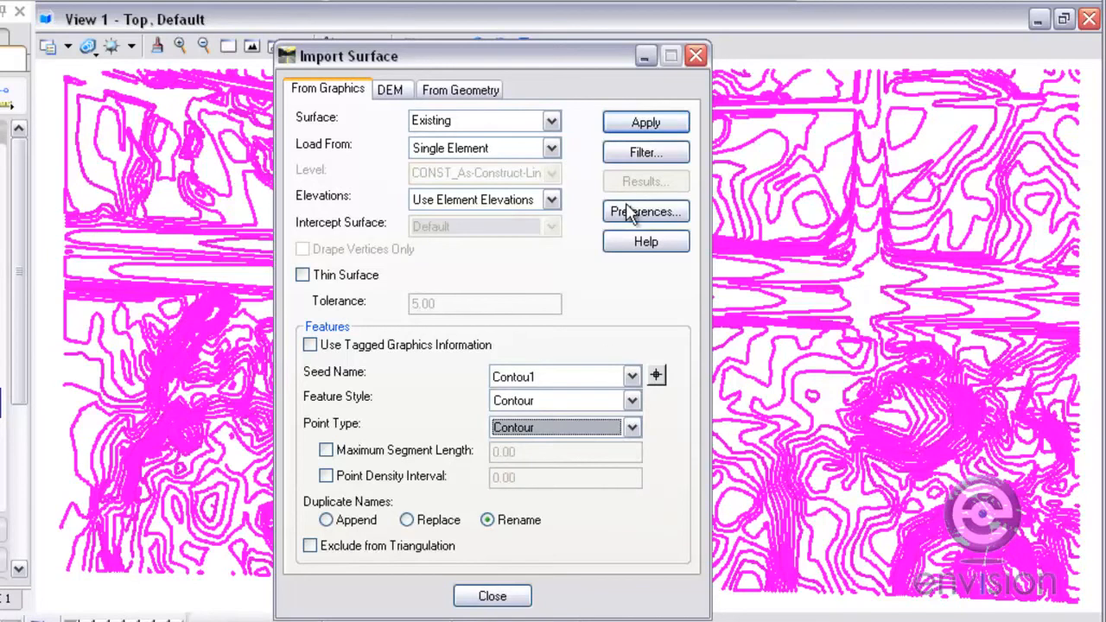
# Step: Run the surface import using the elements in the selection set and close the import dialog
pyautogui.click(646, 123)
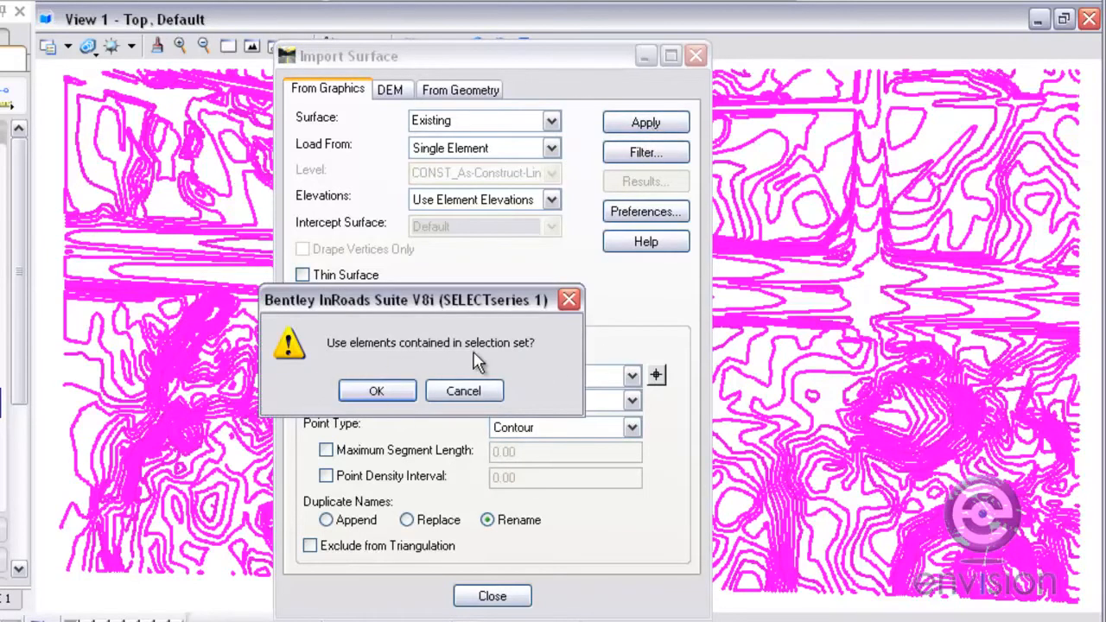
pyautogui.click(394, 390)
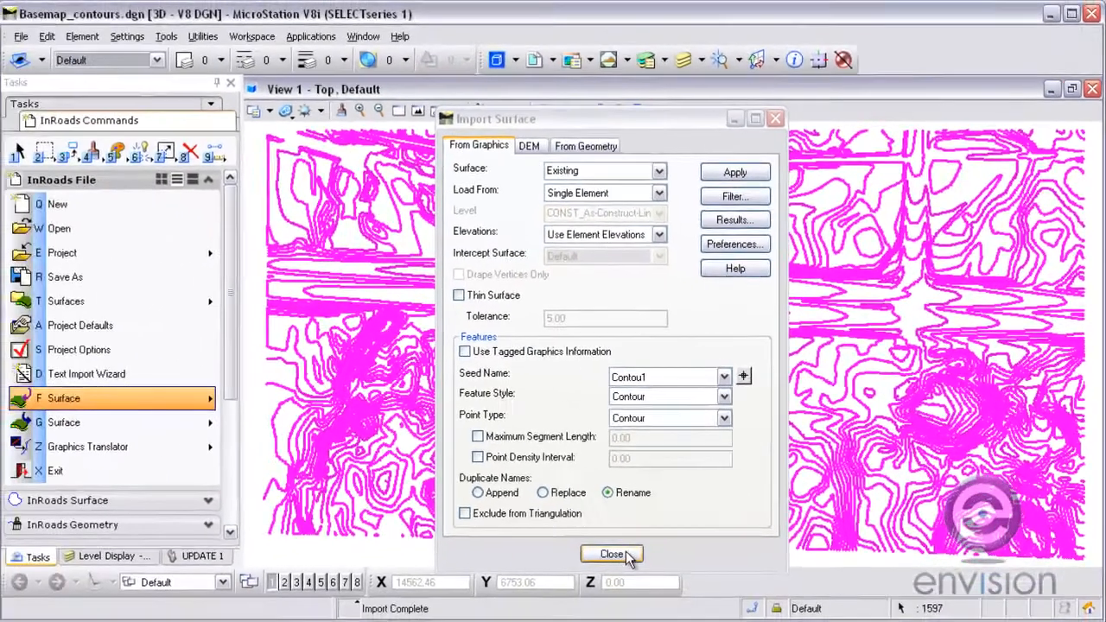
pyautogui.click(492, 596)
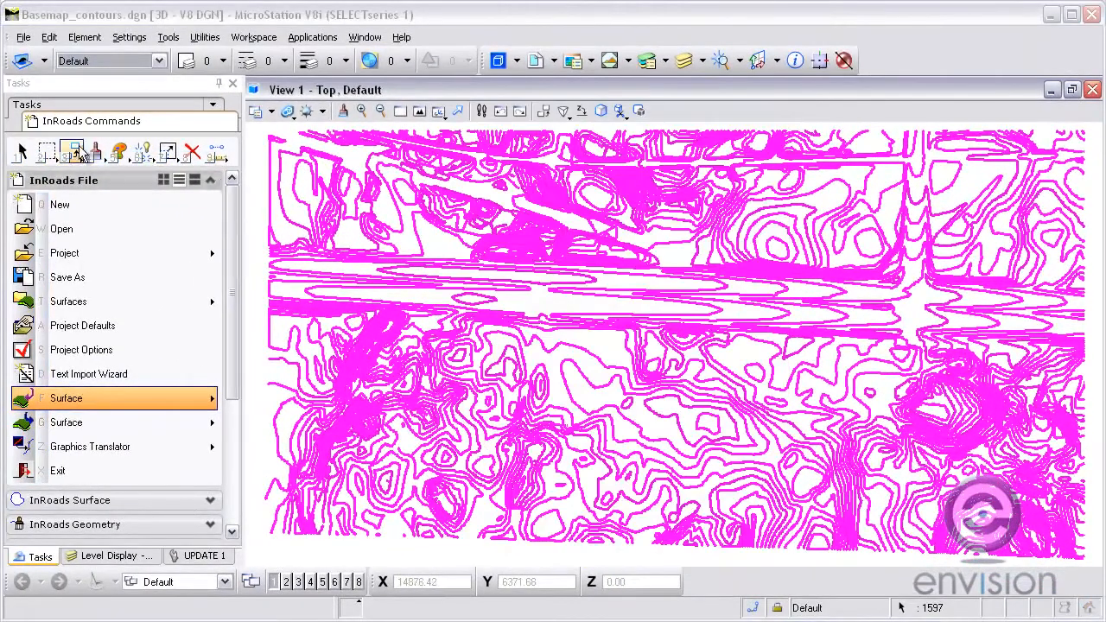
# Step: Clear the contour selection and turn off the display of the Contours.dwg reference
pyautogui.click(23, 152)
pyautogui.click(257, 289)
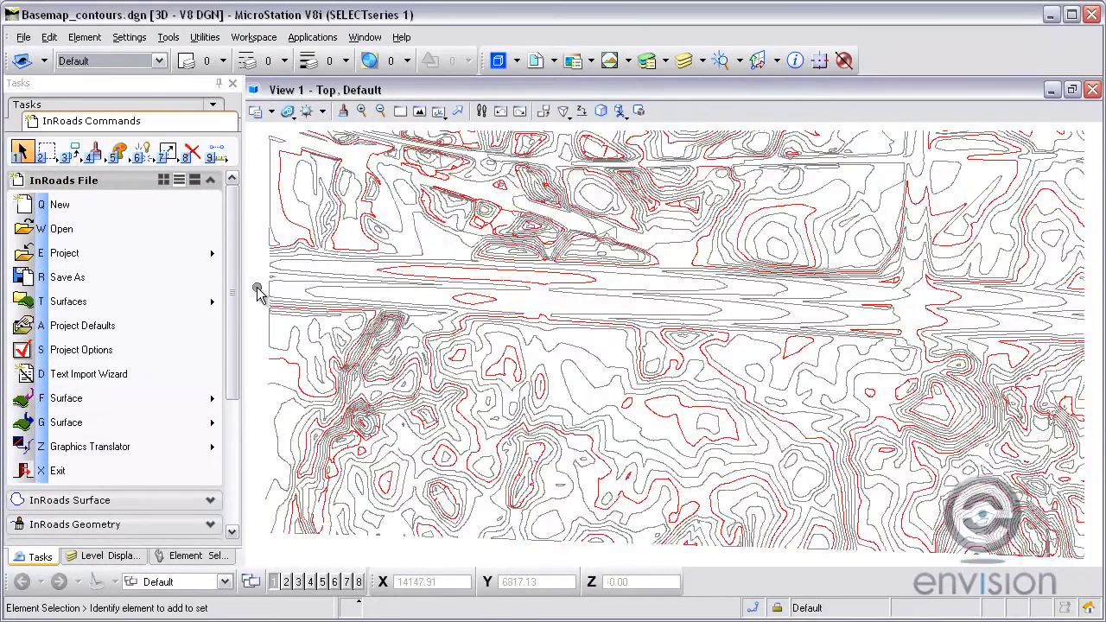
pyautogui.click(550, 62)
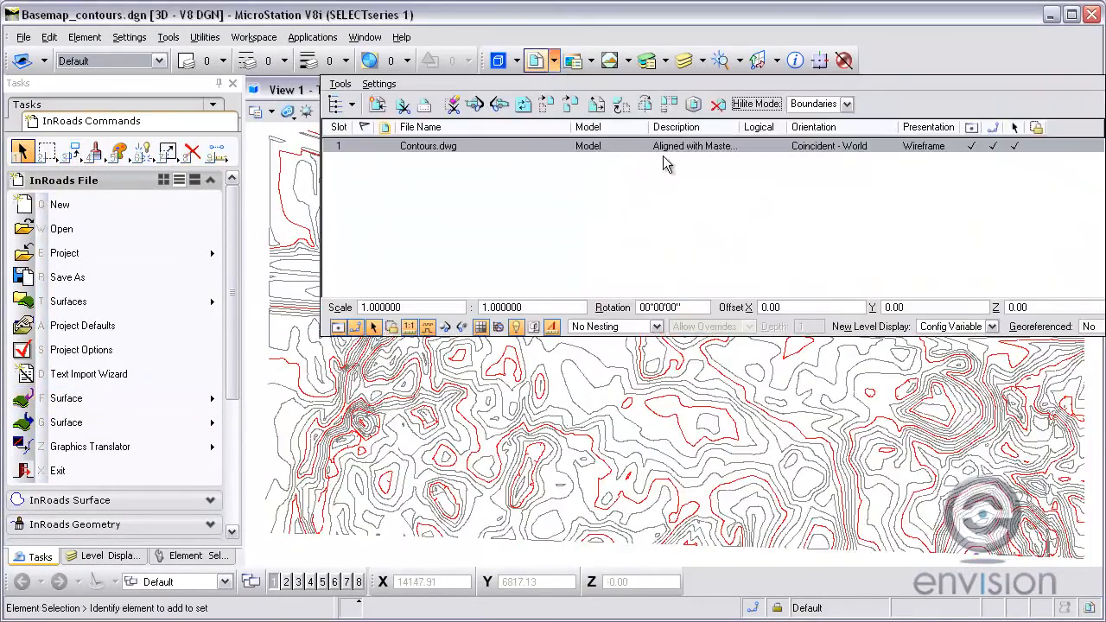
pyautogui.click(972, 147)
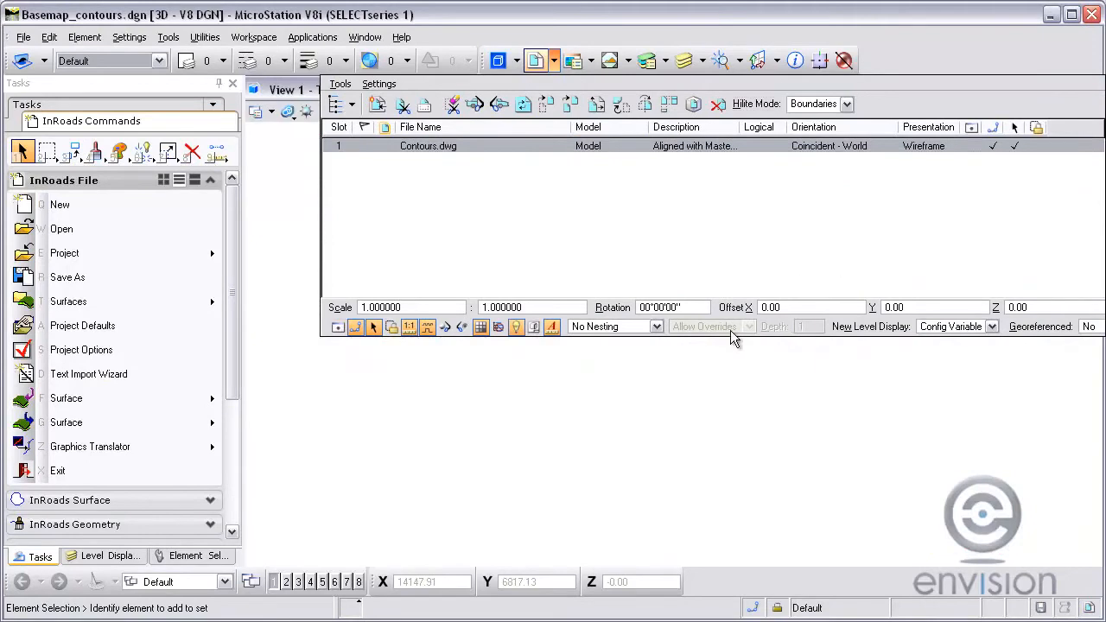
# Step: Triangulate the Existing surface with the InRoads surface tools
pyautogui.click(65, 183)
pyautogui.click(69, 205)
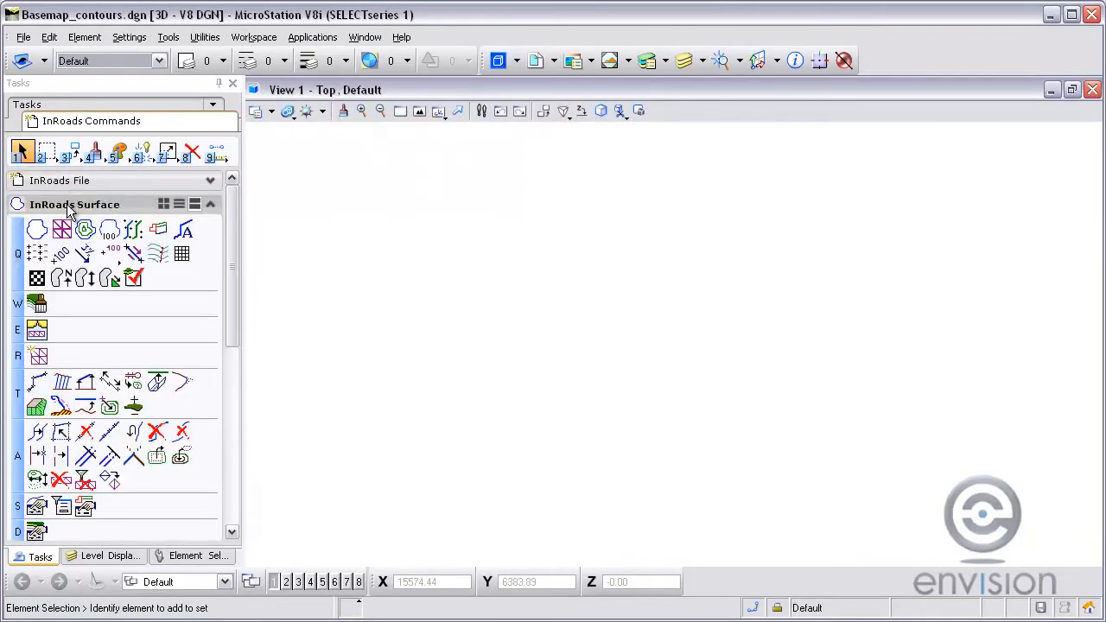
pyautogui.click(38, 356)
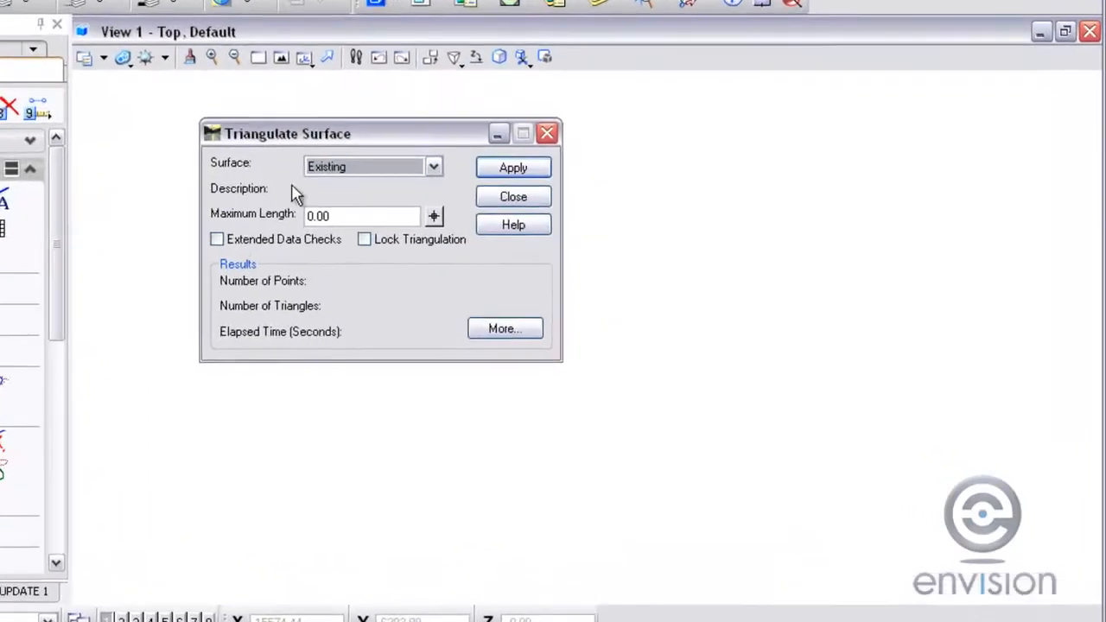
pyautogui.click(493, 160)
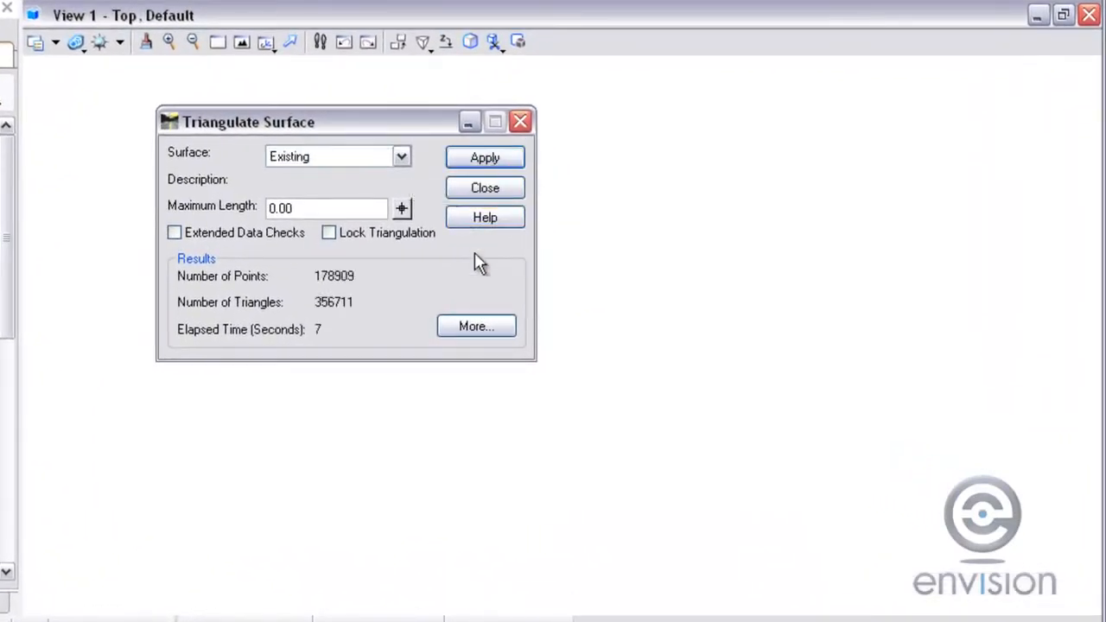
# Step: Review the Existing surface's properties and data totals, then close the triangulation dialogs
pyautogui.click(484, 328)
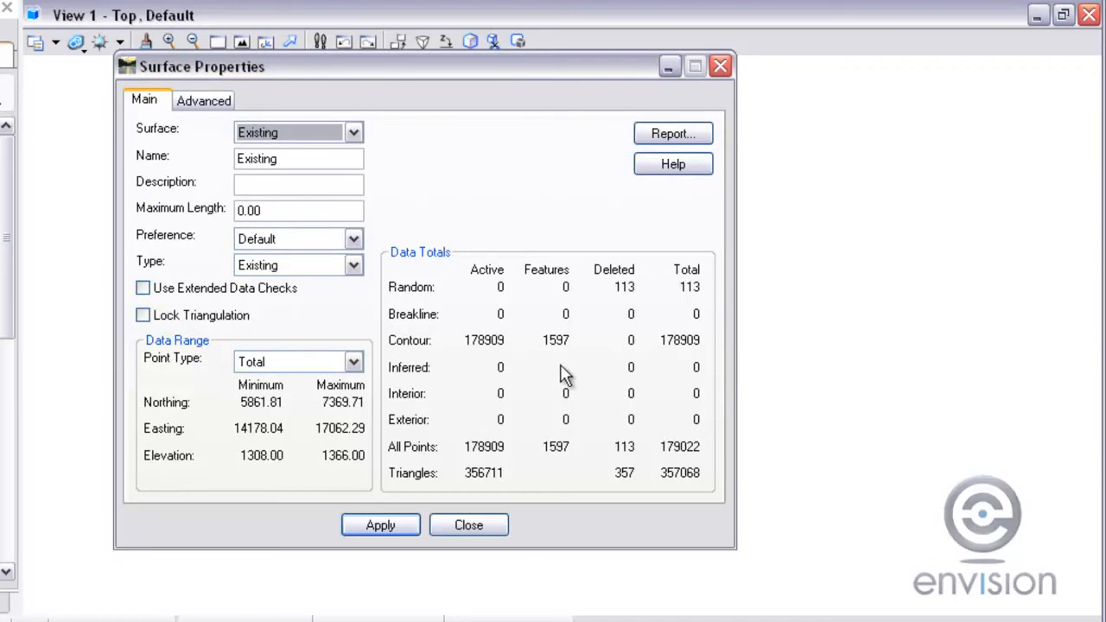
pyautogui.click(400, 525)
pyautogui.click(471, 526)
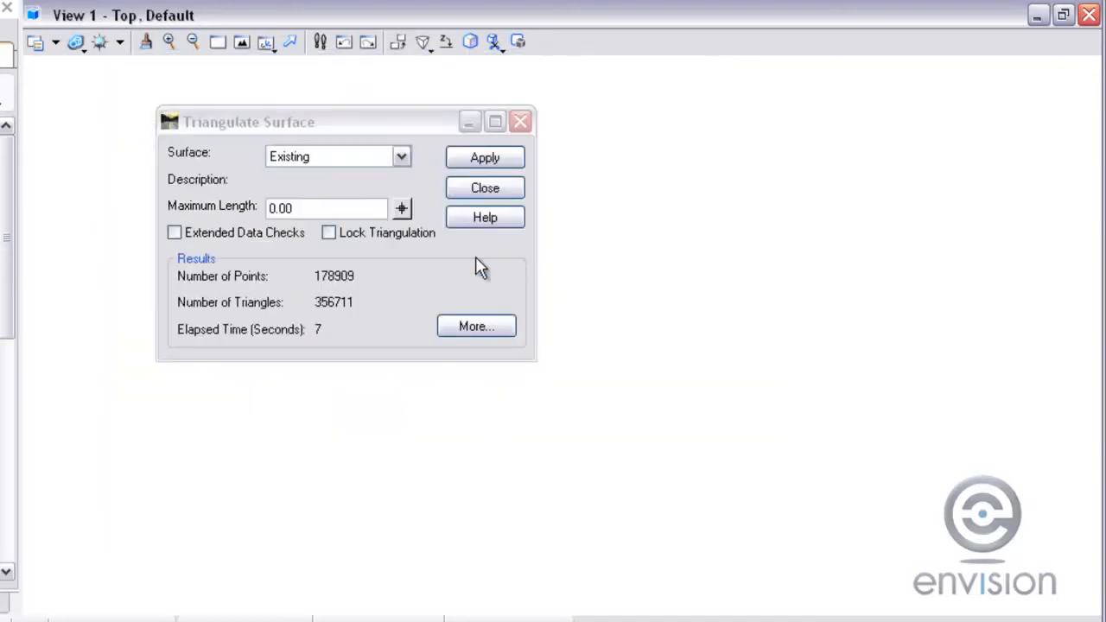
pyautogui.click(478, 189)
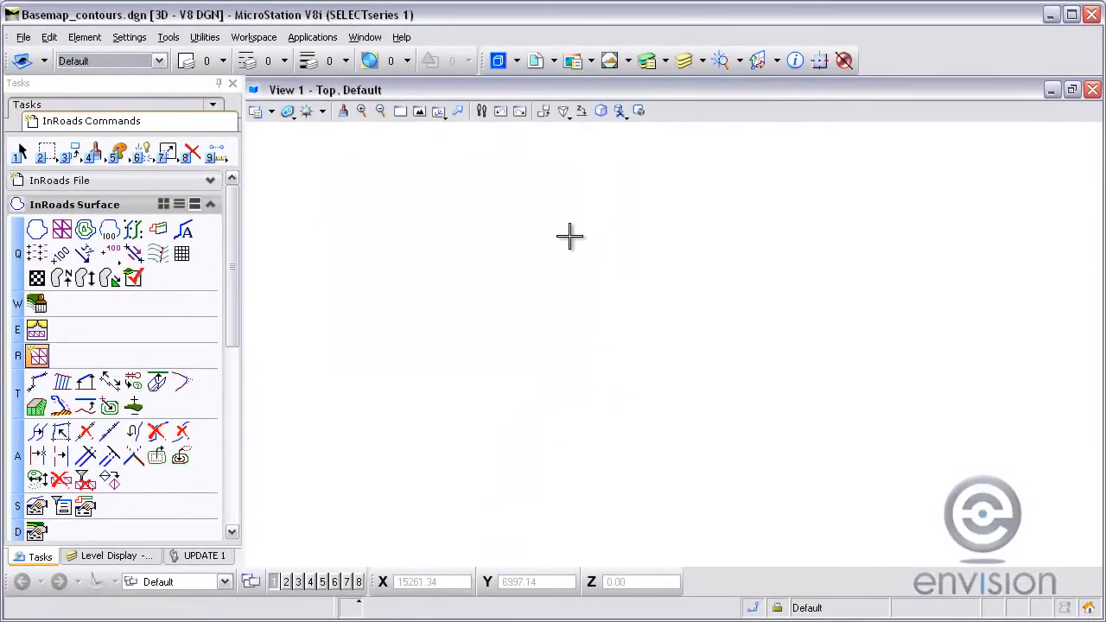
# Step: Display the major and minor contours of the Existing surface and close the View Contours dialog
pyautogui.click(85, 230)
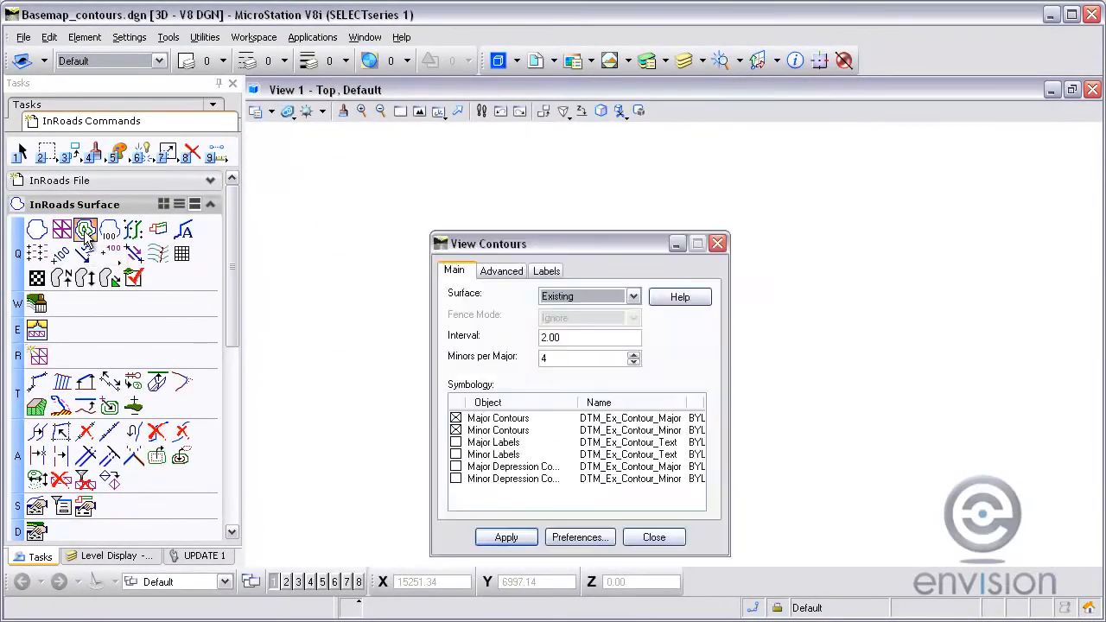
pyautogui.click(507, 539)
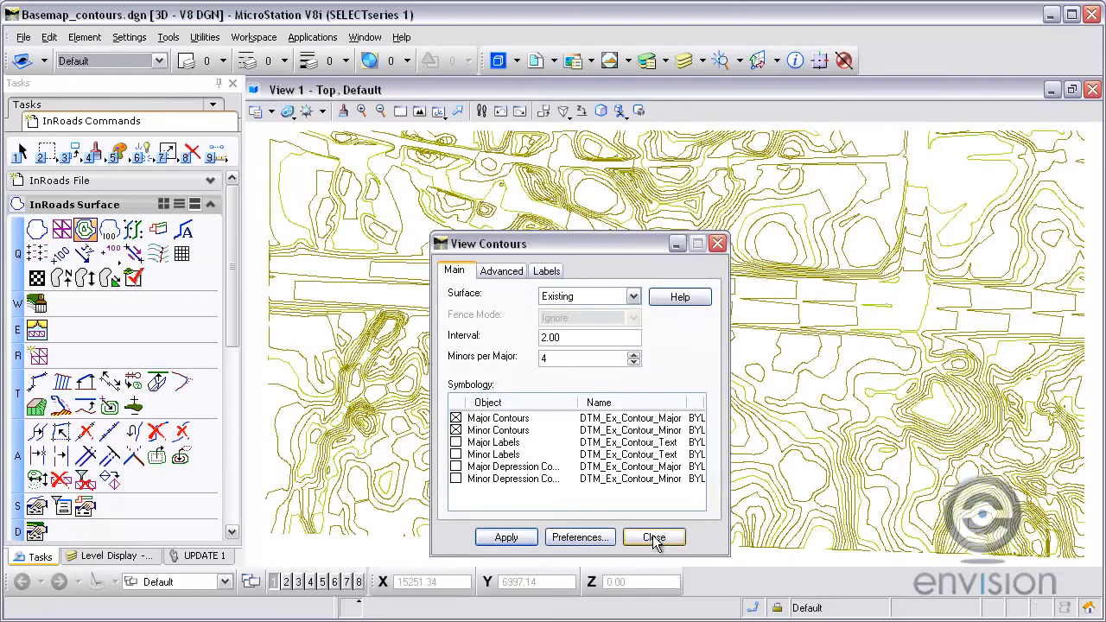
pyautogui.click(654, 537)
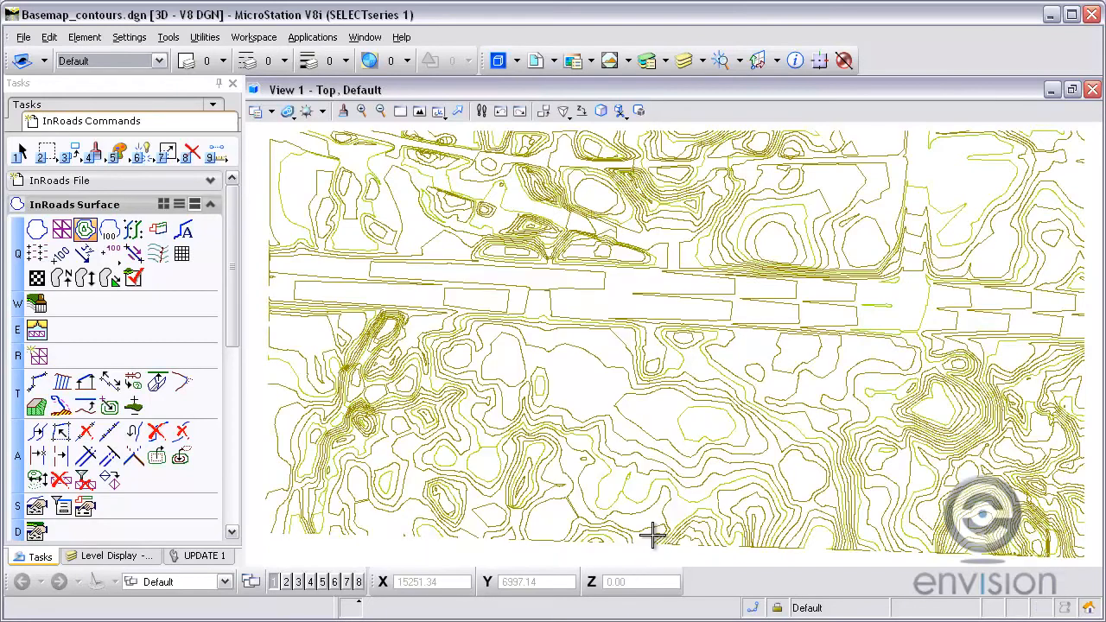
# Step: Temporarily display the Contours.dwg reference to compare its lines with the generated contours along the road, and hide it again
pyautogui.scroll(2, 864, 312)
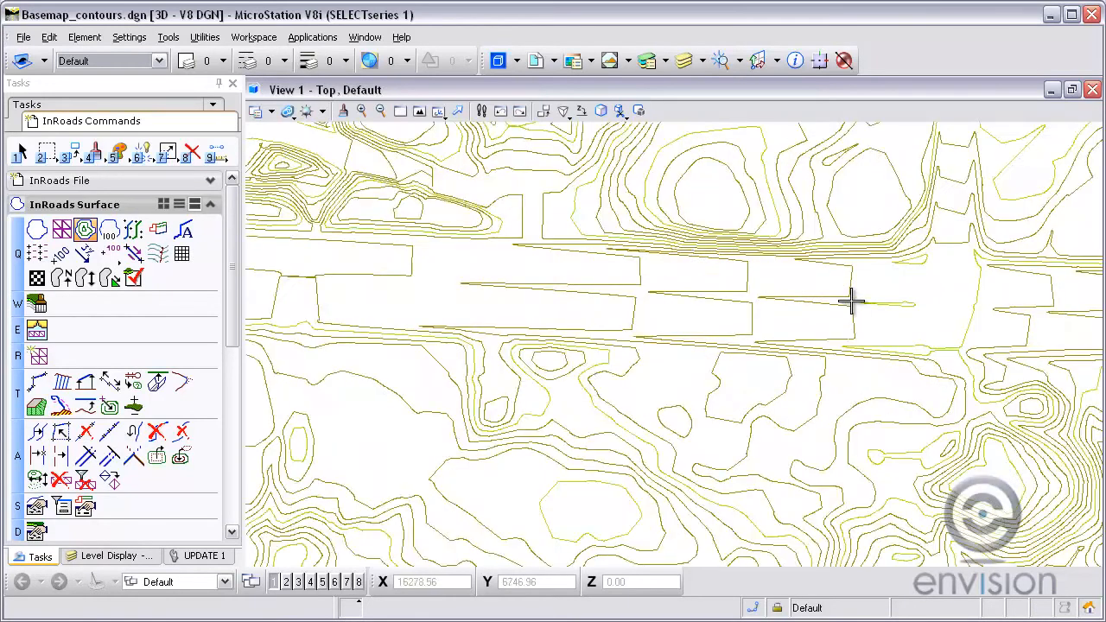
pyautogui.click(551, 62)
pyautogui.click(970, 145)
pyautogui.click(926, 350)
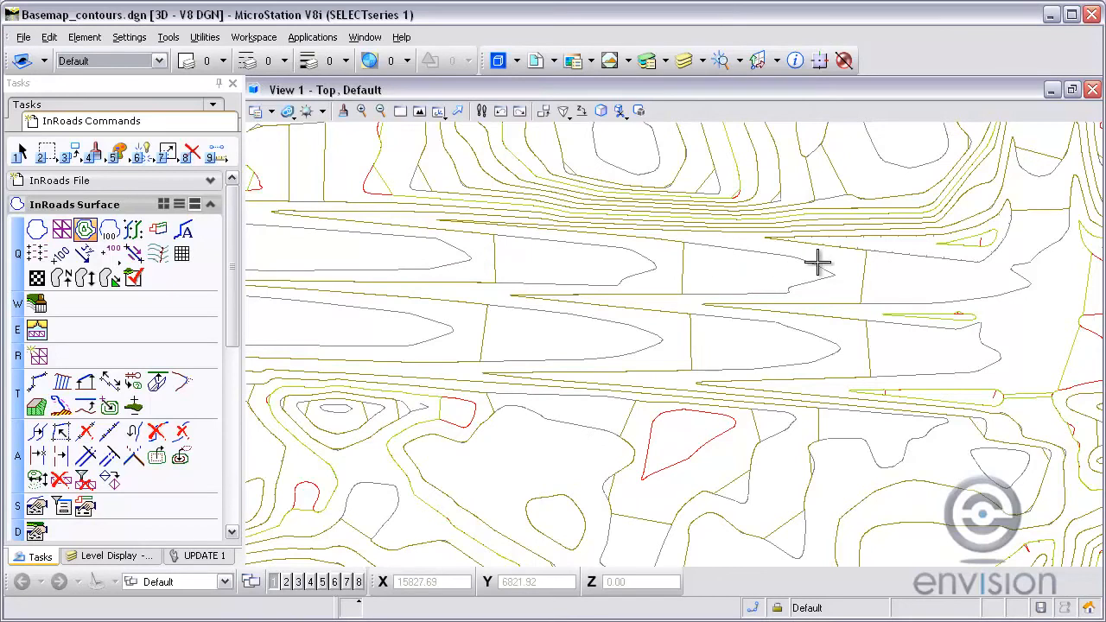
pyautogui.click(543, 59)
pyautogui.click(973, 148)
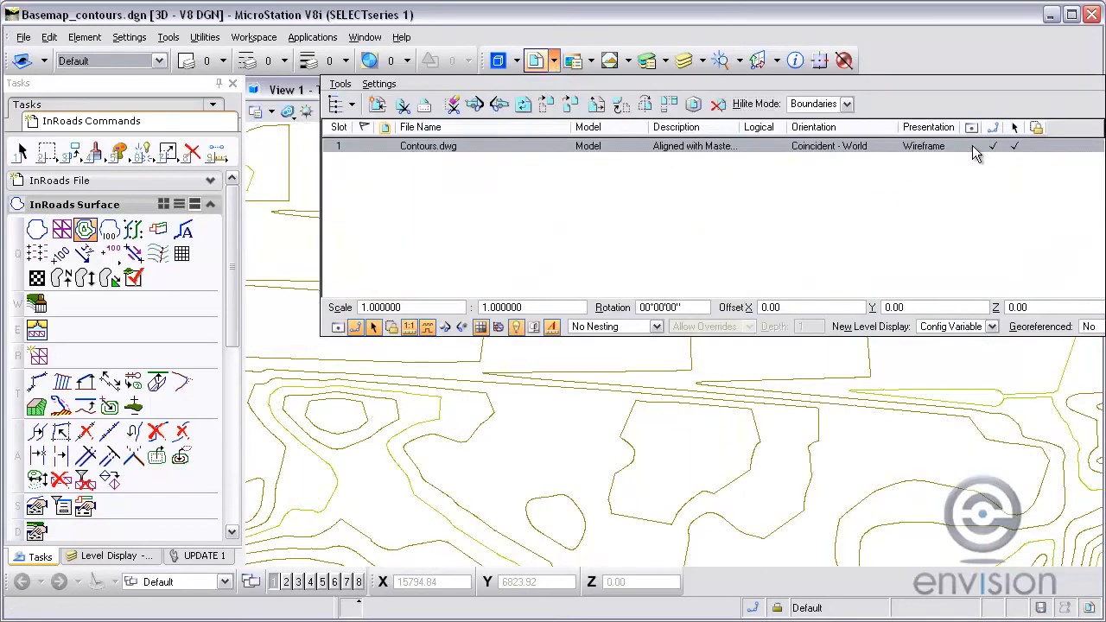
pyautogui.click(564, 439)
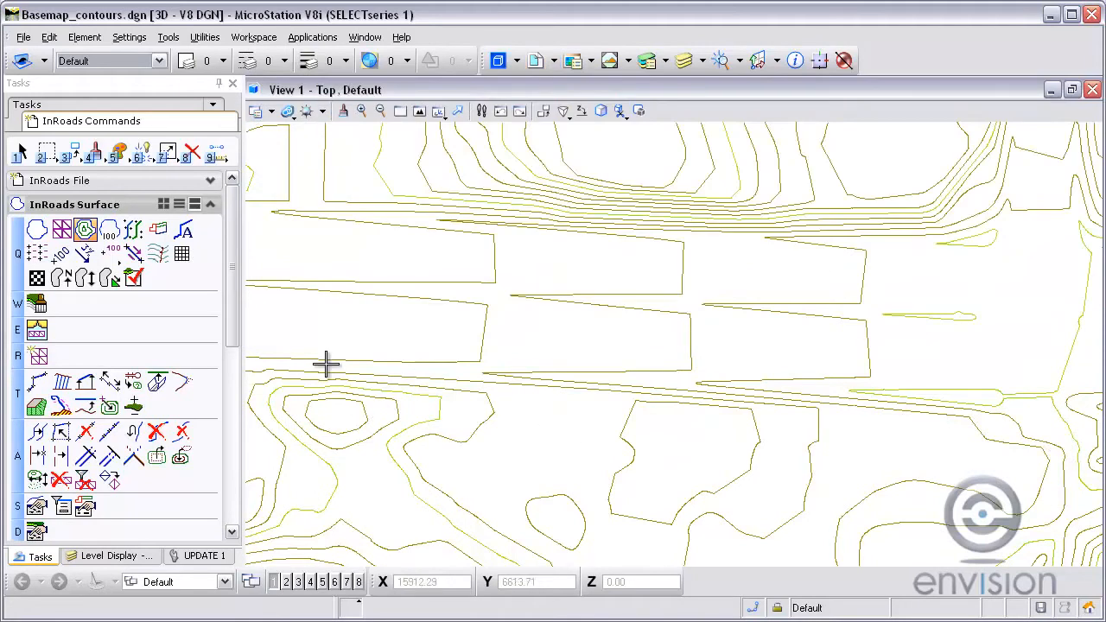
# Step: Generate inferred breaklines for the Existing surface without triangulating it
pyautogui.moveTo(232, 324); pyautogui.dragTo(233, 441)
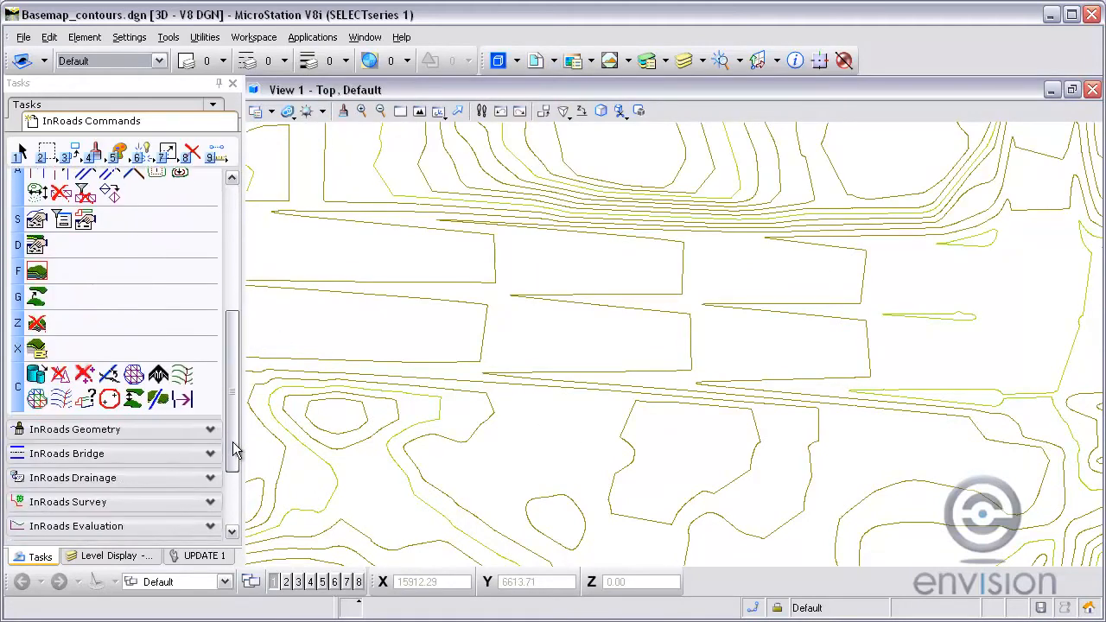
pyautogui.click(184, 372)
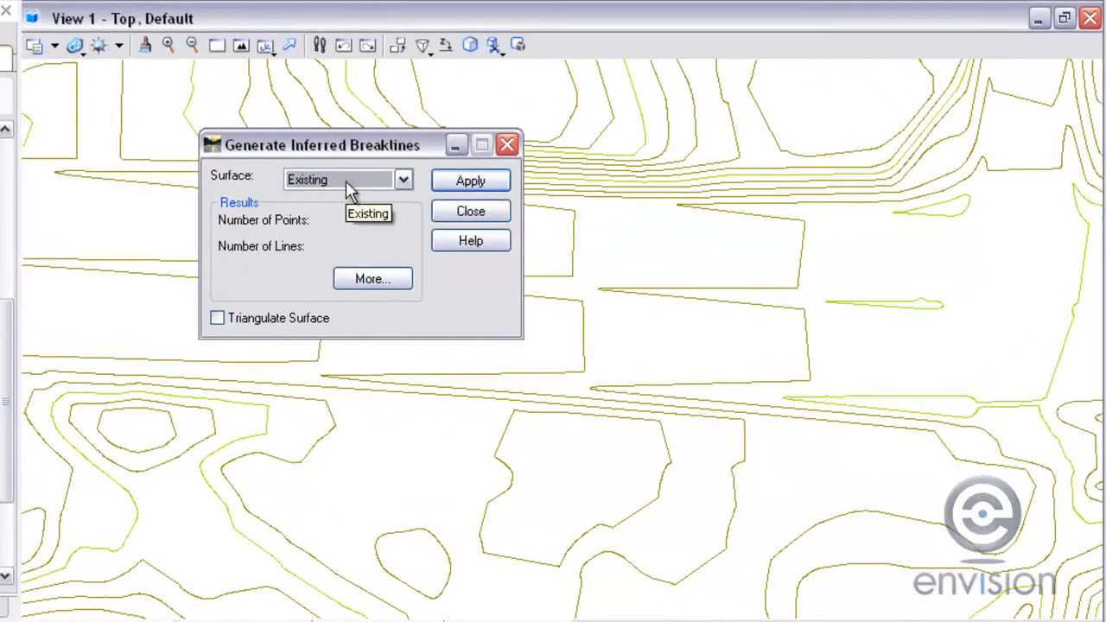
pyautogui.click(481, 185)
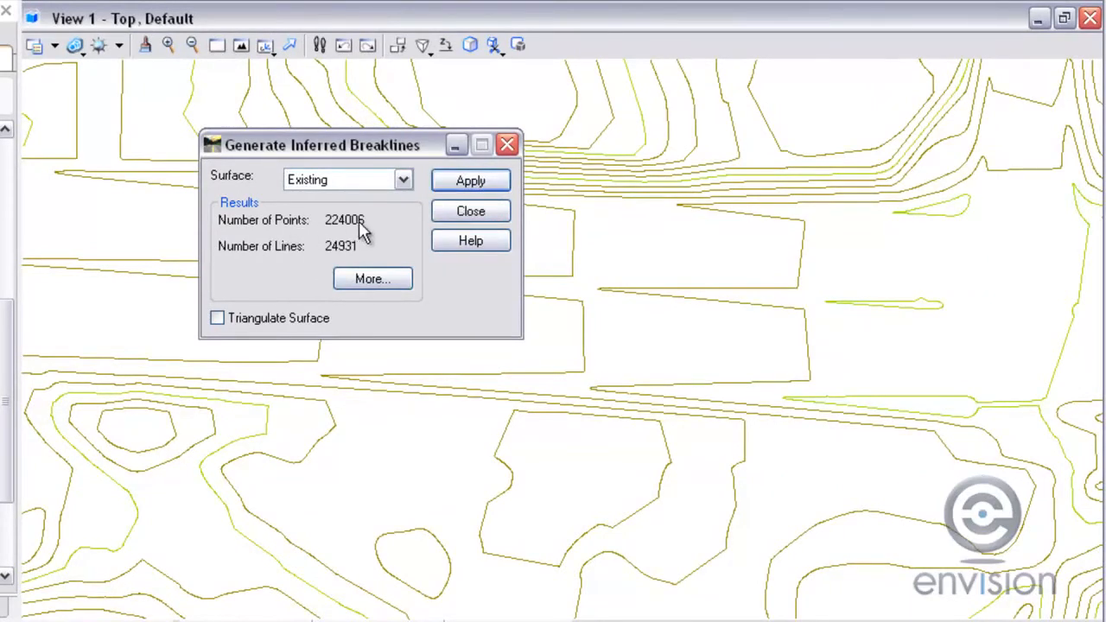
# Step: Review the Existing surface's data totals with the inferred points included, and close the properties and inferred breaklines dialogs
pyautogui.click(366, 281)
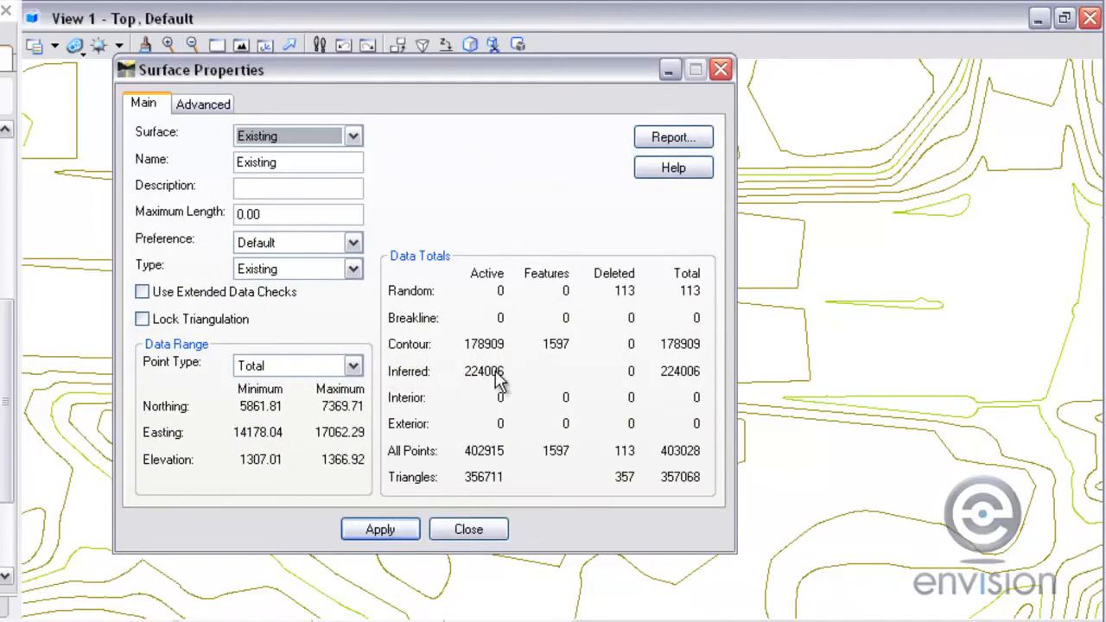
pyautogui.click(385, 529)
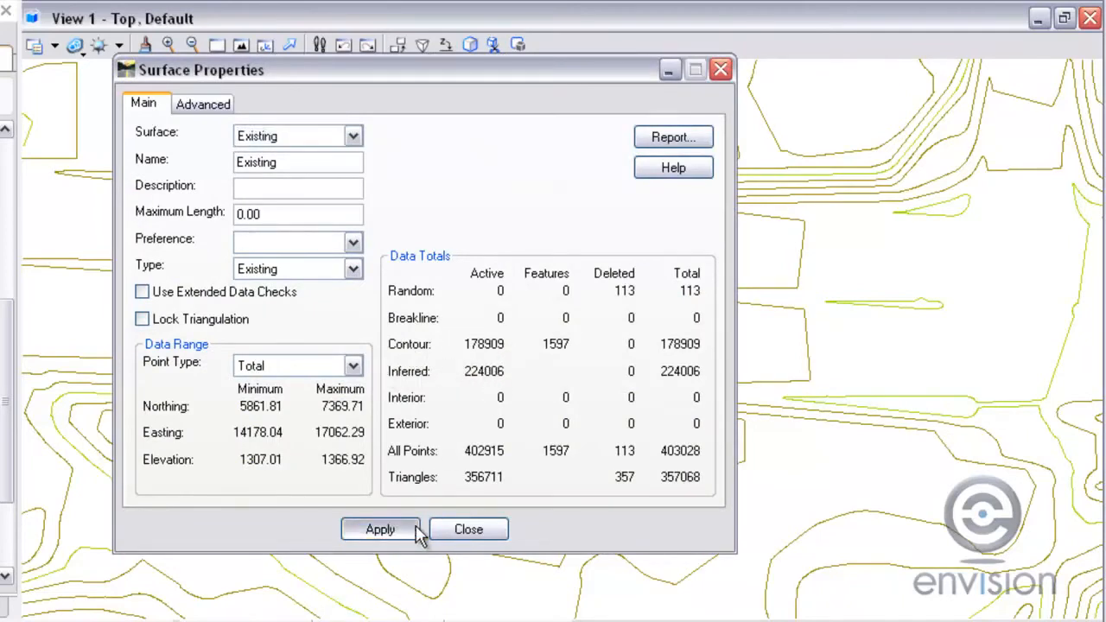
pyautogui.click(475, 531)
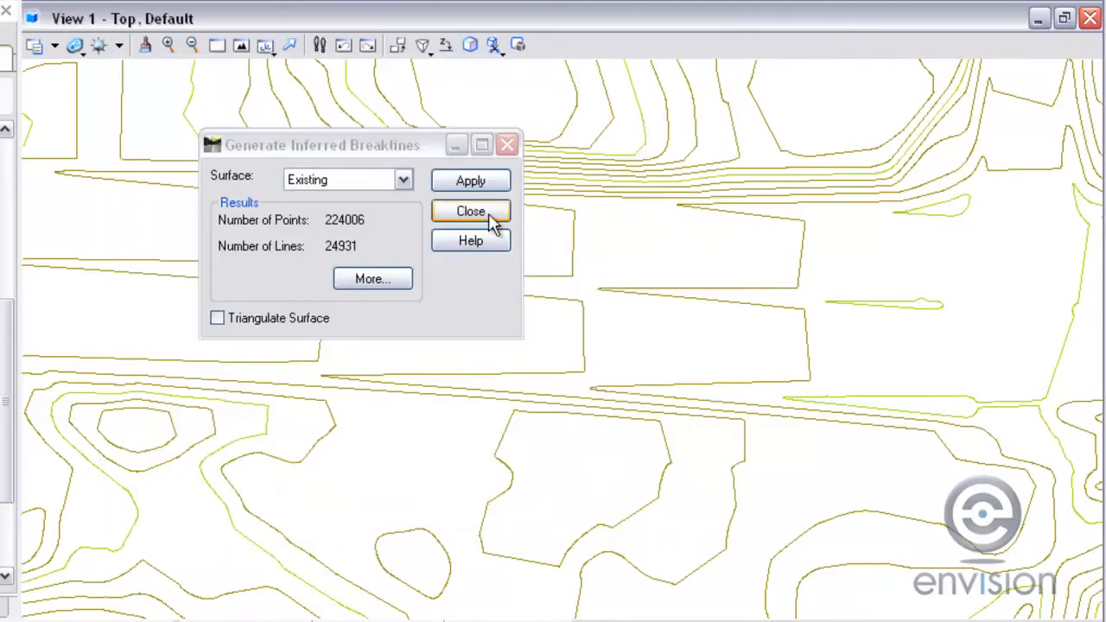
pyautogui.click(471, 212)
# Step: Retriangulate the Existing surface with a maximum length of 0.00 and close the Triangulate Surface dialog
pyautogui.scroll(1, 233, 376)
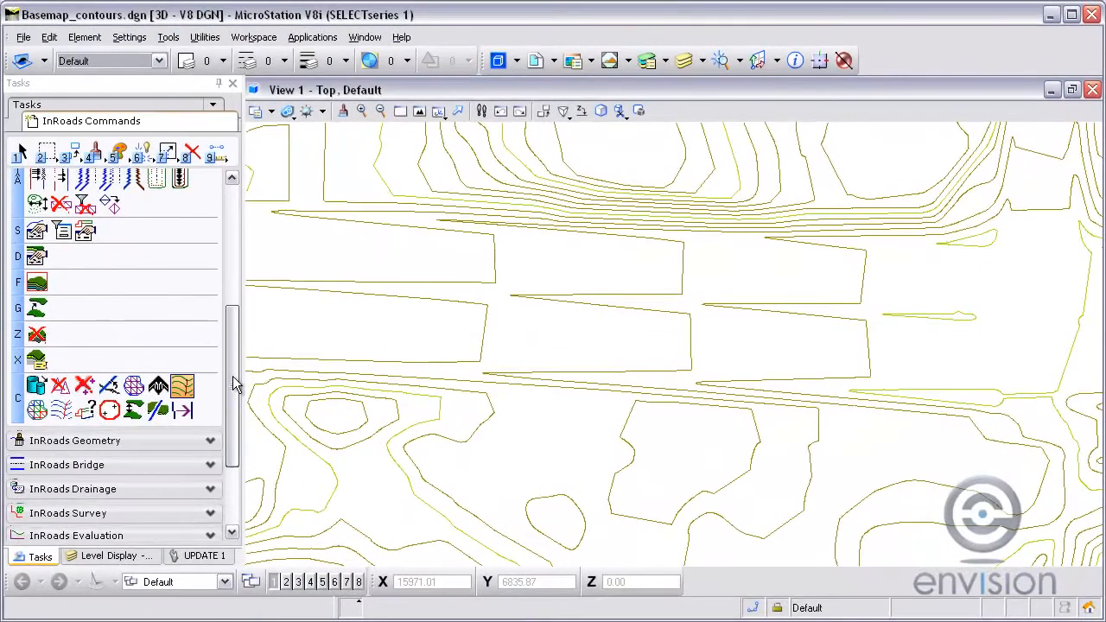
pyautogui.moveTo(233, 376); pyautogui.dragTo(232, 296)
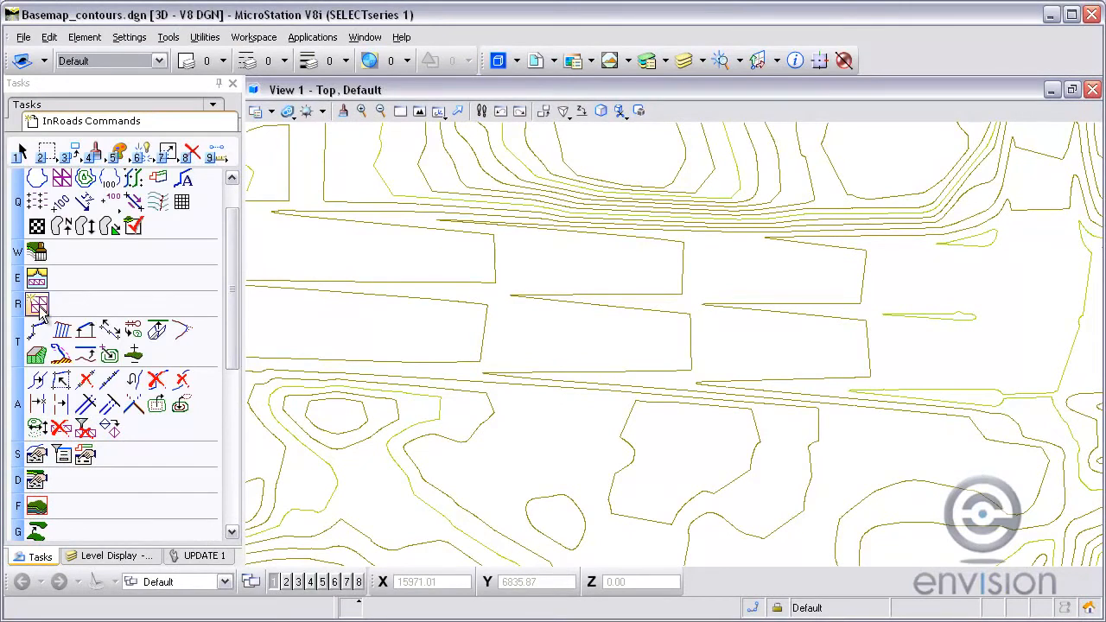
pyautogui.click(38, 306)
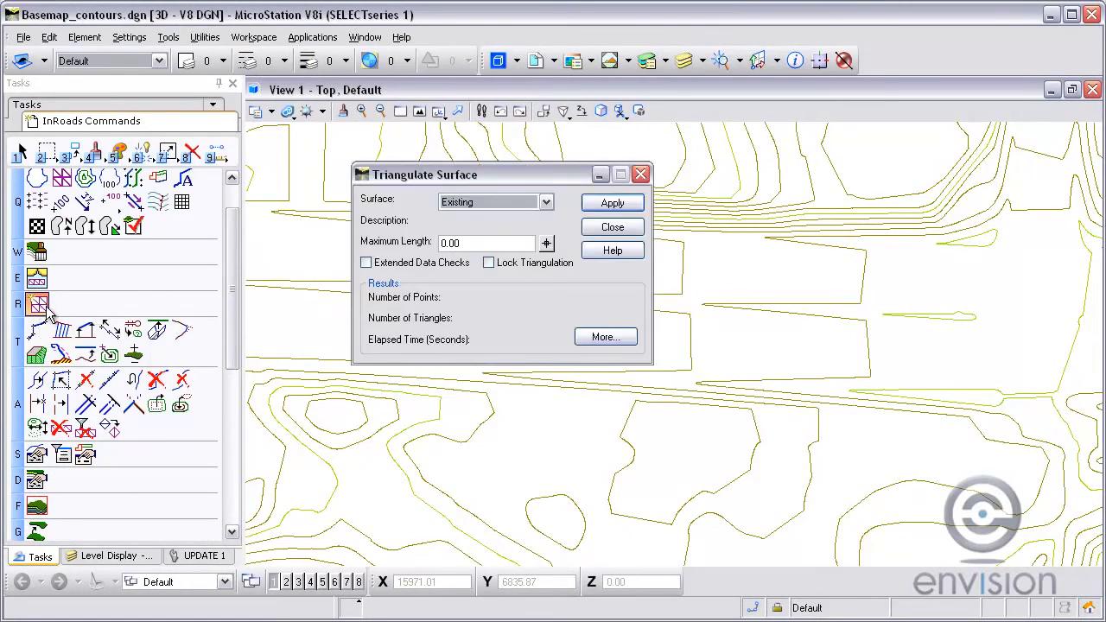
pyautogui.click(622, 204)
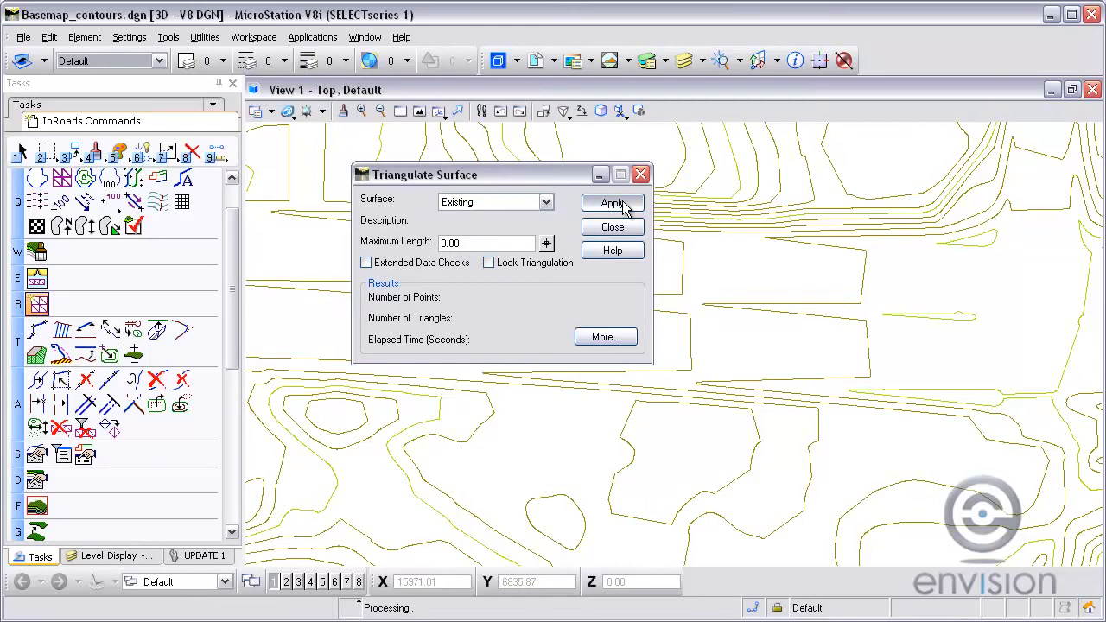
pyautogui.click(623, 227)
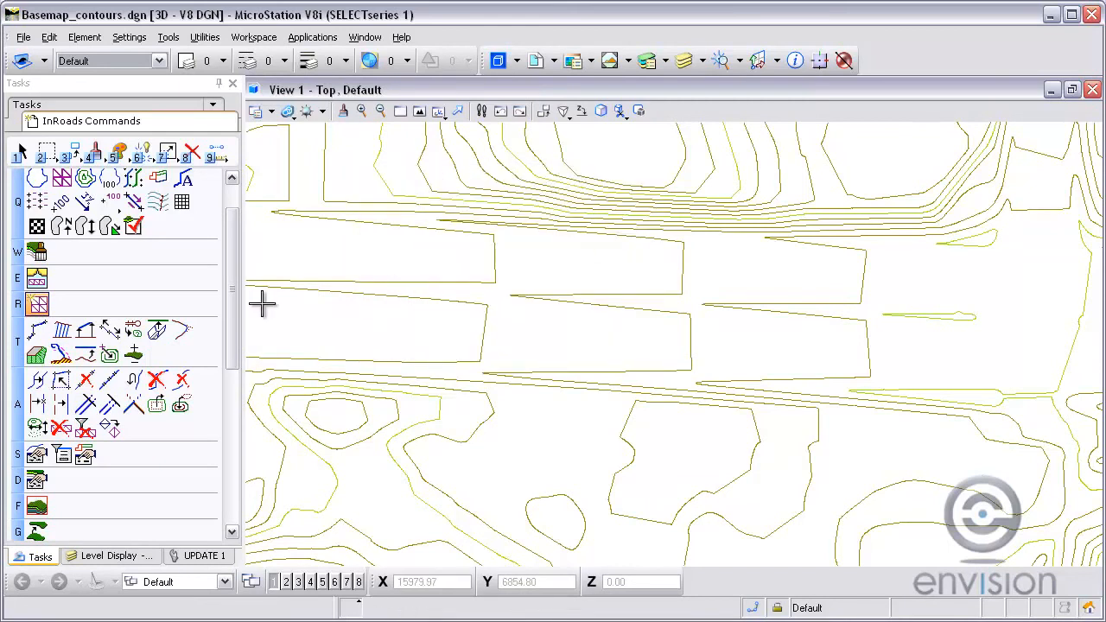
# Step: Regenerate the Existing surface's major and minor contours at a 2.00 interval with 4 minors per major, and close View Contours
pyautogui.scroll(2, 231, 250)
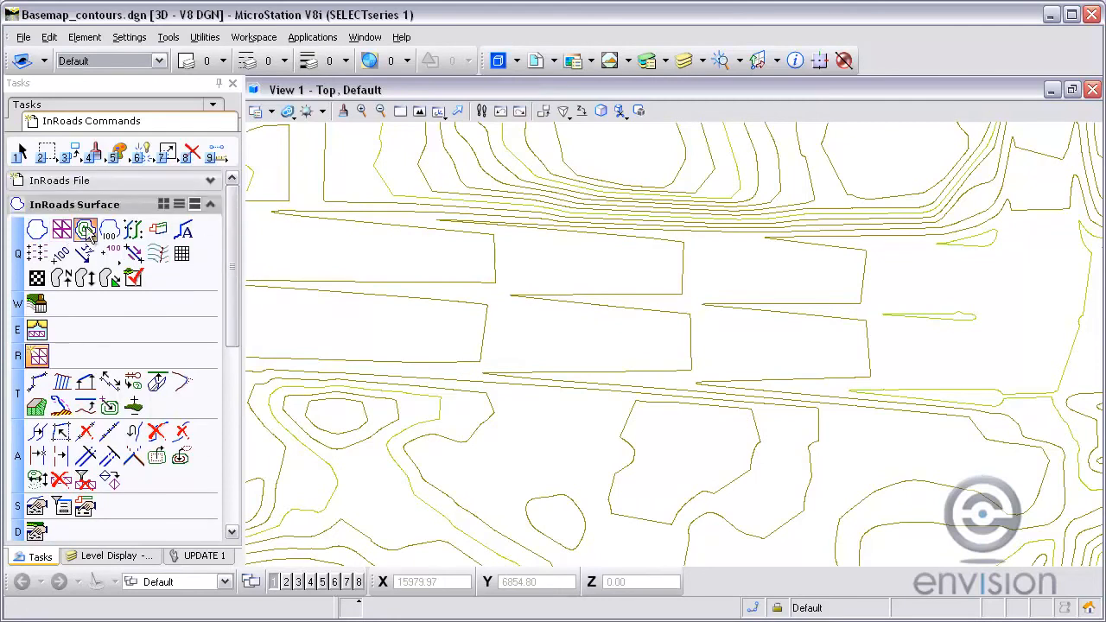
pyautogui.click(86, 231)
pyautogui.click(506, 538)
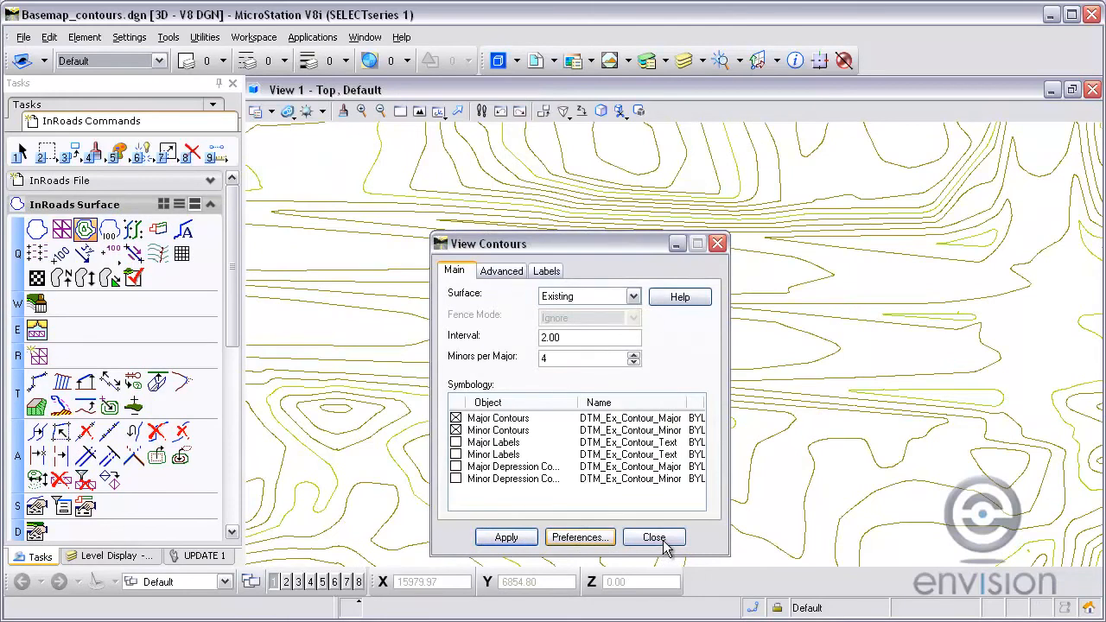
pyautogui.click(655, 538)
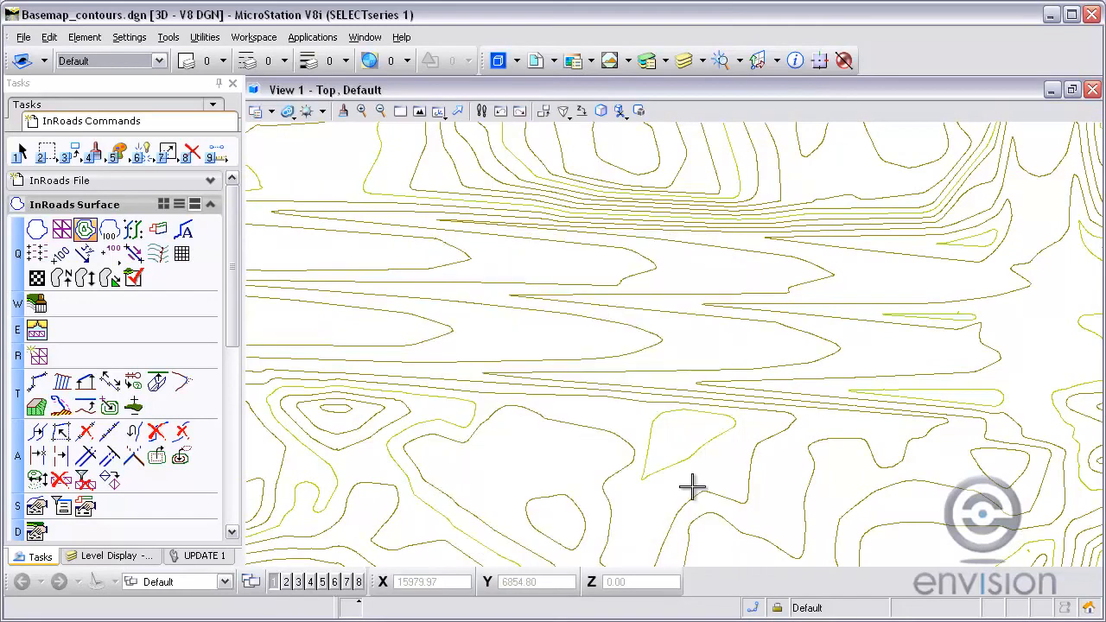
# Step: Temporarily show the Contours.dwg reference to compare it with the updated contours around the road intersection, hide it again, and inspect the whole surface
pyautogui.scroll(-2, 826, 372)
pyautogui.moveTo(839, 371); pyautogui.dragTo(661, 415, button='middle')
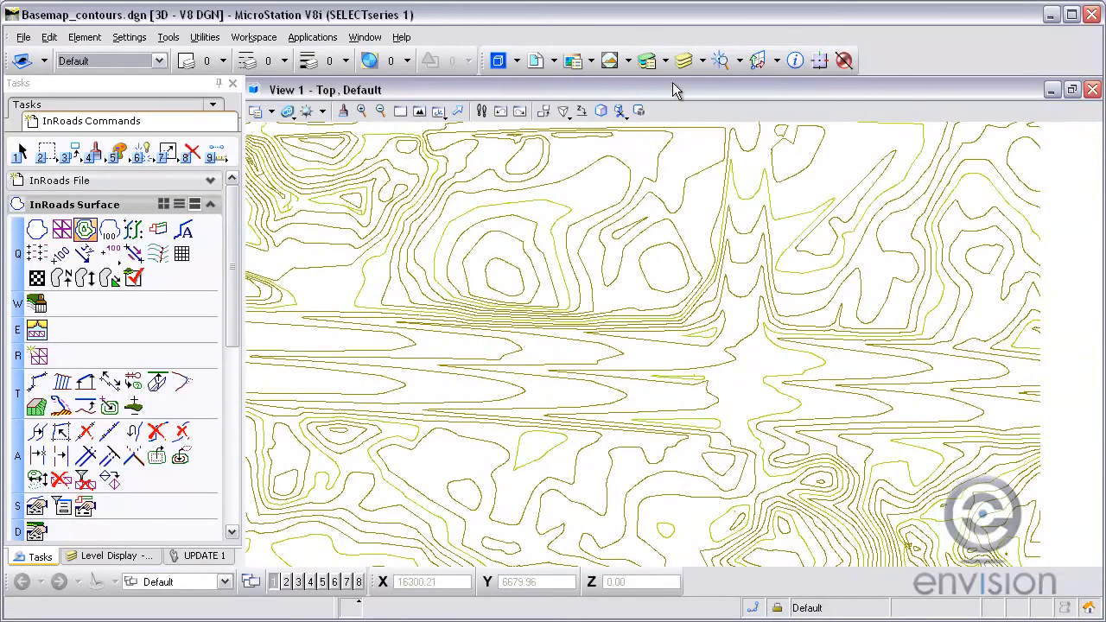
pyautogui.click(553, 62)
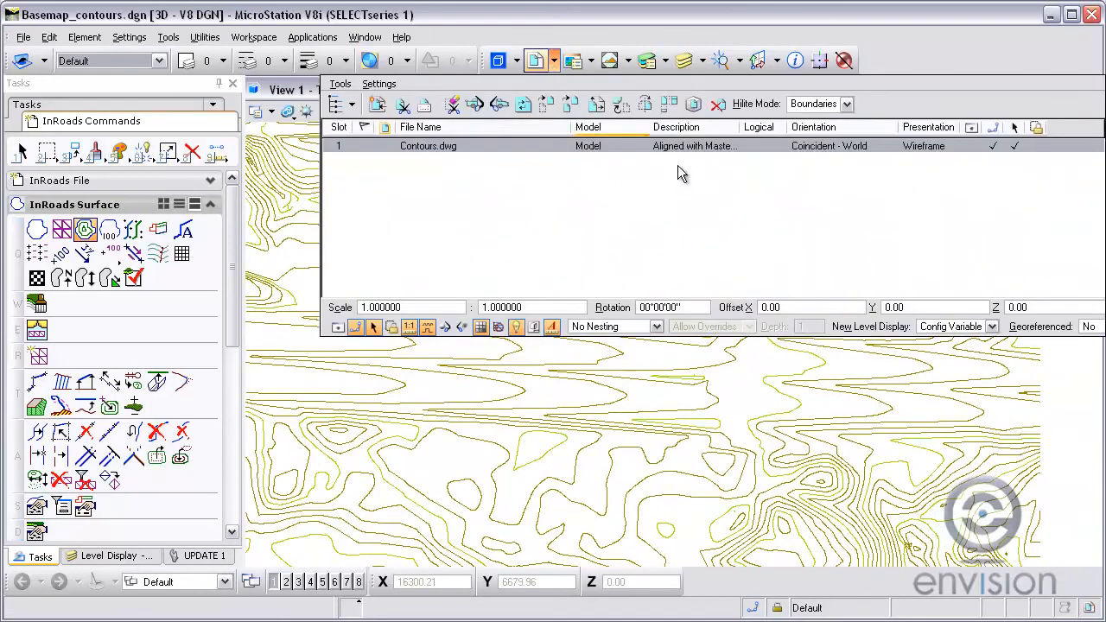
pyautogui.click(972, 147)
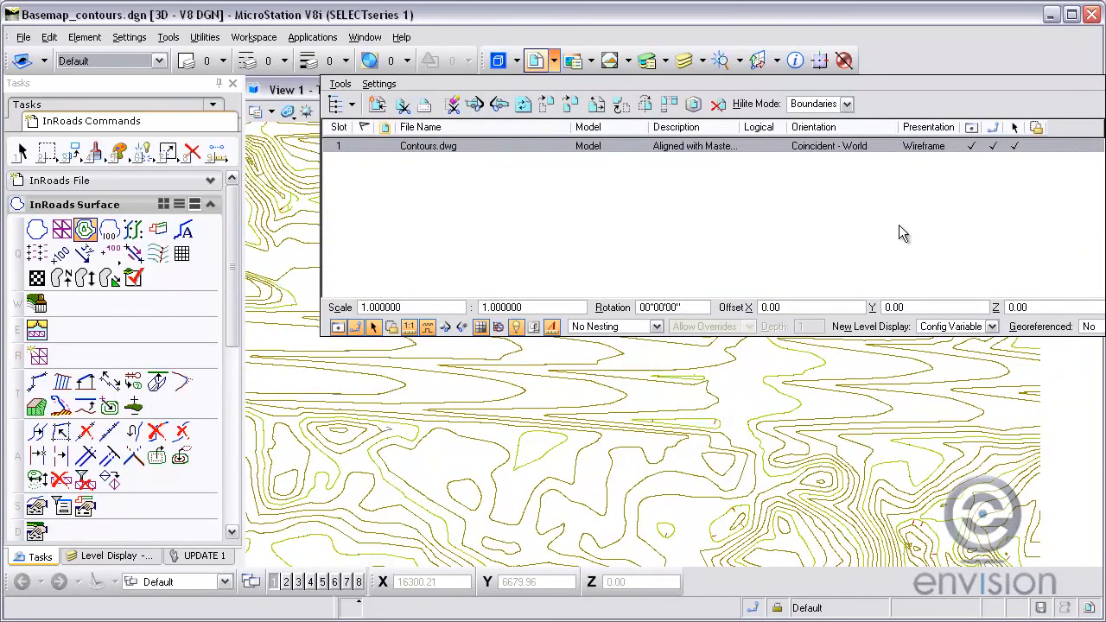
pyautogui.click(749, 375)
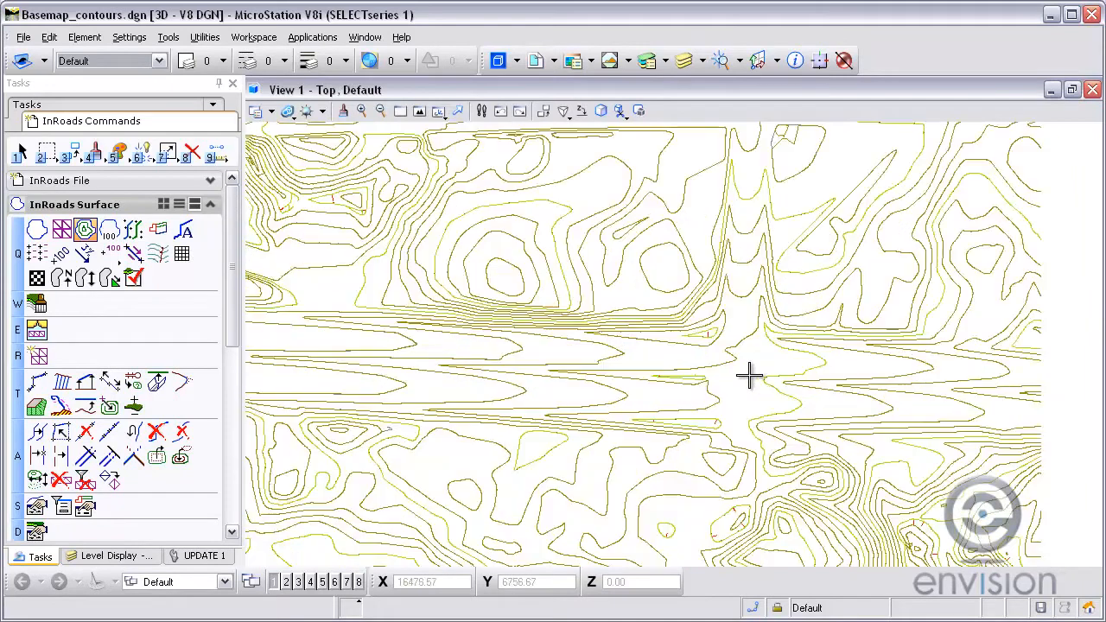
pyautogui.click(554, 63)
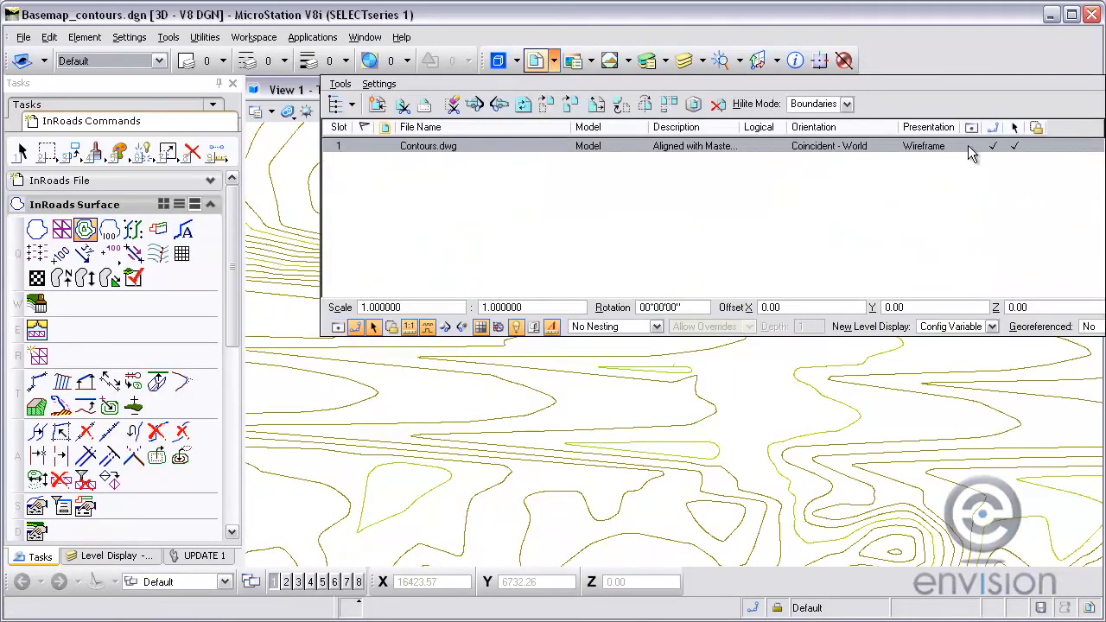
pyautogui.click(740, 370)
pyautogui.scroll(-1, 740, 370)
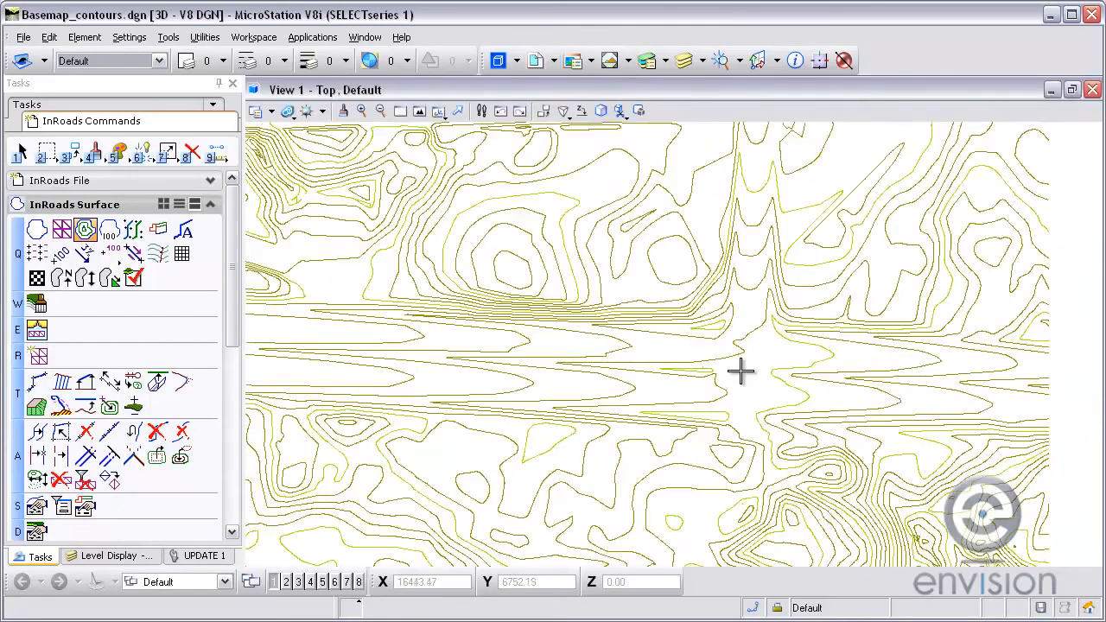
pyautogui.moveTo(824, 347); pyautogui.dragTo(832, 346, button='middle')
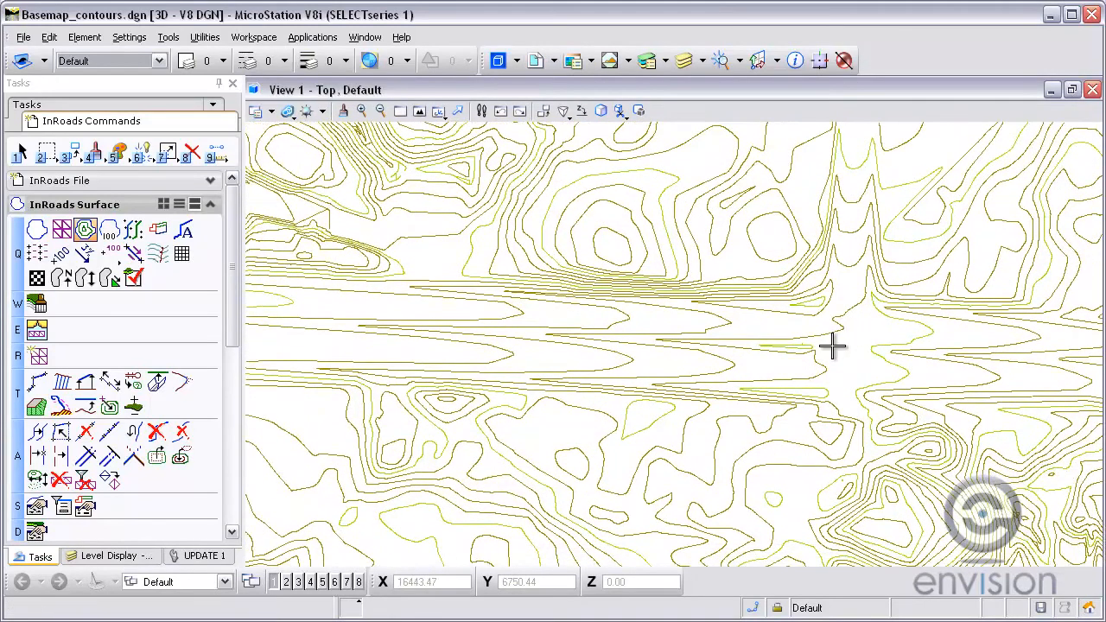
pyautogui.scroll(-2, 832, 346)
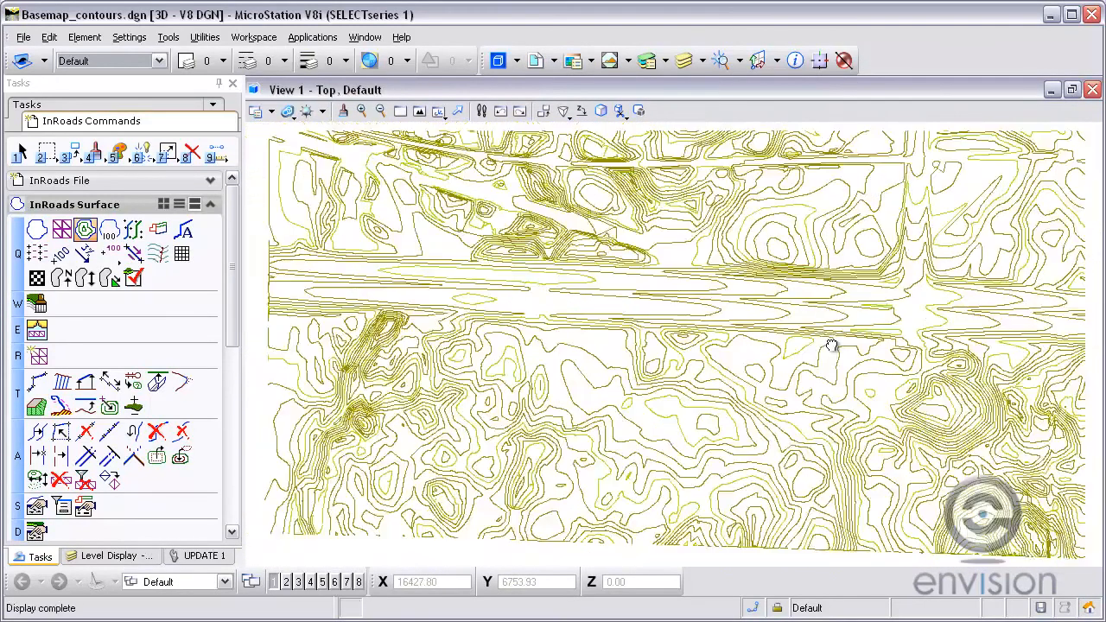